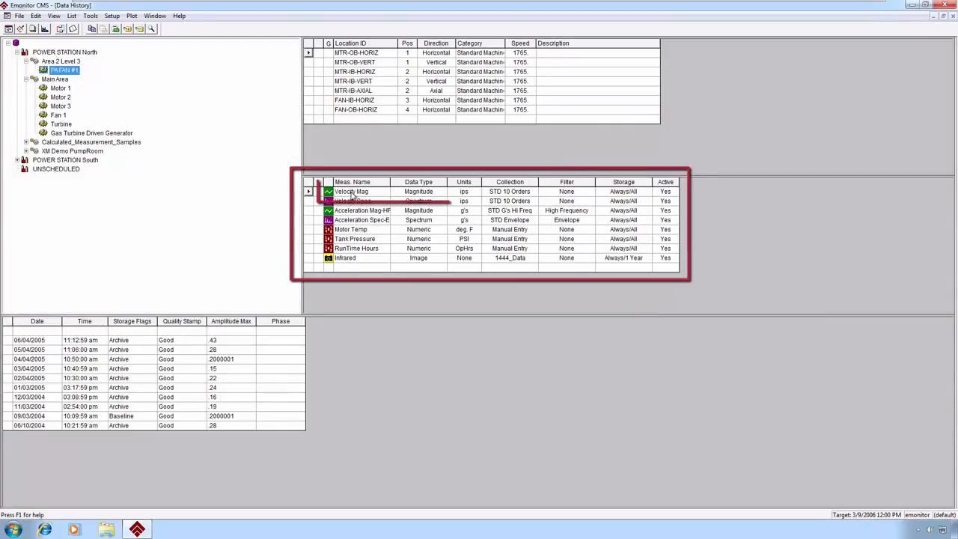
- Plot the Velocity Mag measurement's data for the MTR-OB-HORIZ location of PA FAN #1
left_click(351, 191)
right_click(352, 192)
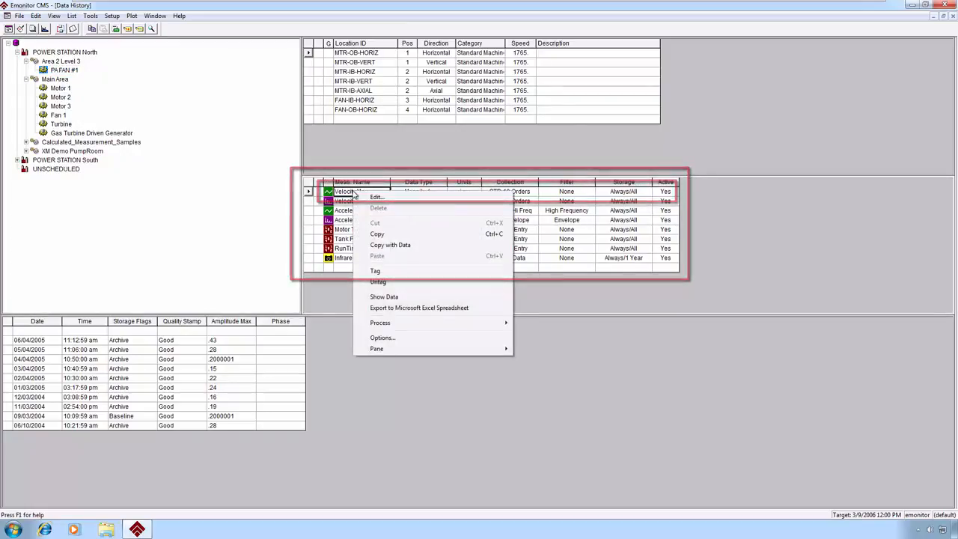
left_click(398, 298)
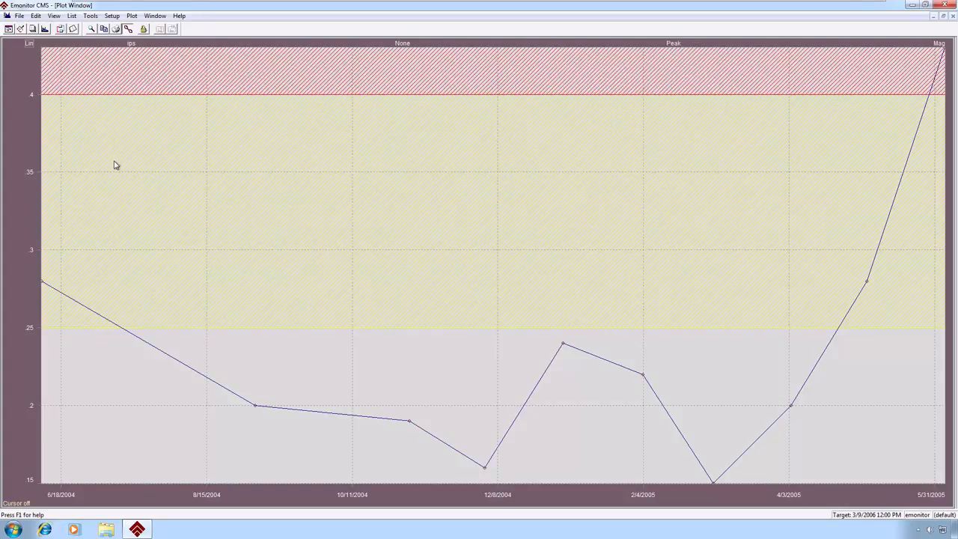
- Examine the Y-axis plot options of the trend plot and close them without changes
double_click(25, 212)
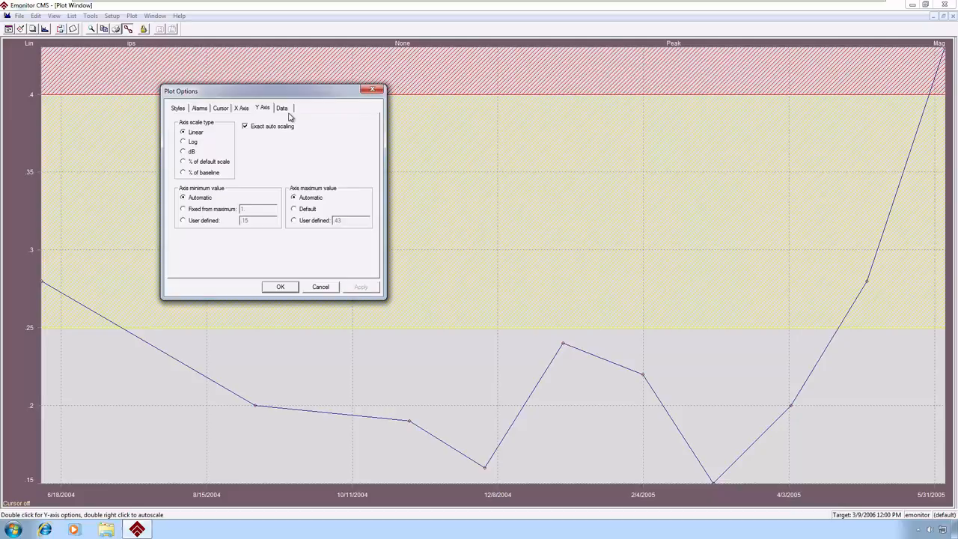
left_click(322, 292)
left_click(322, 292)
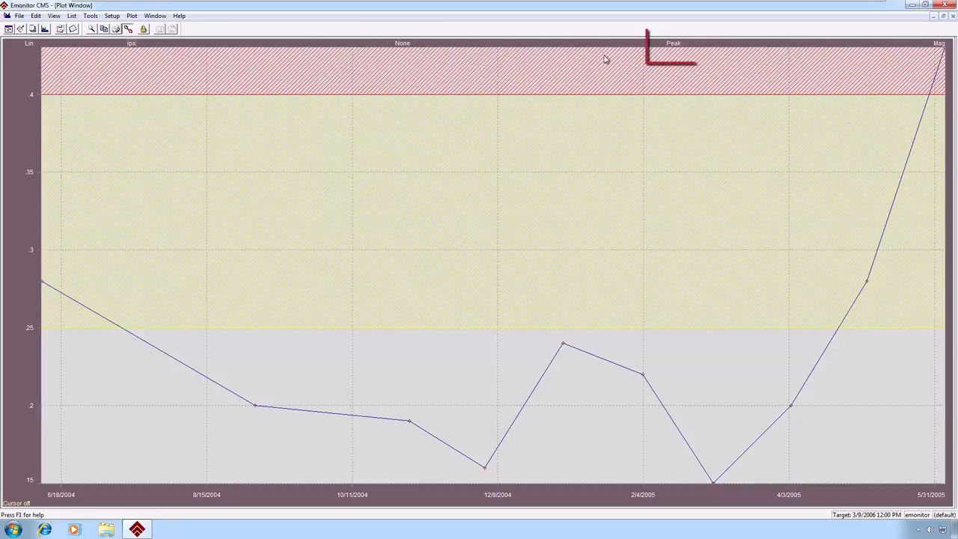
- Switch the trend plot's Y-axis signal detection to RMS and back to Peak
double_click(677, 44)
double_click(677, 44)
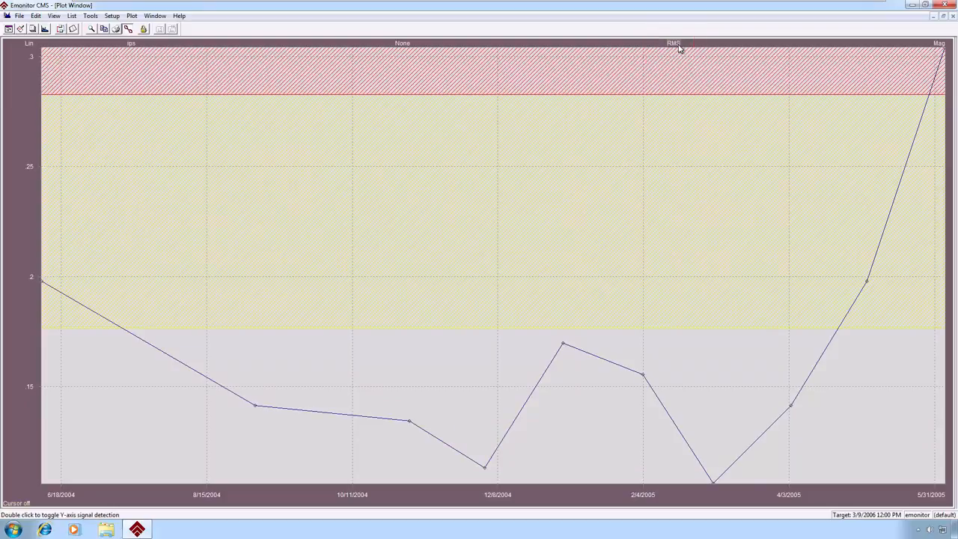
double_click(677, 44)
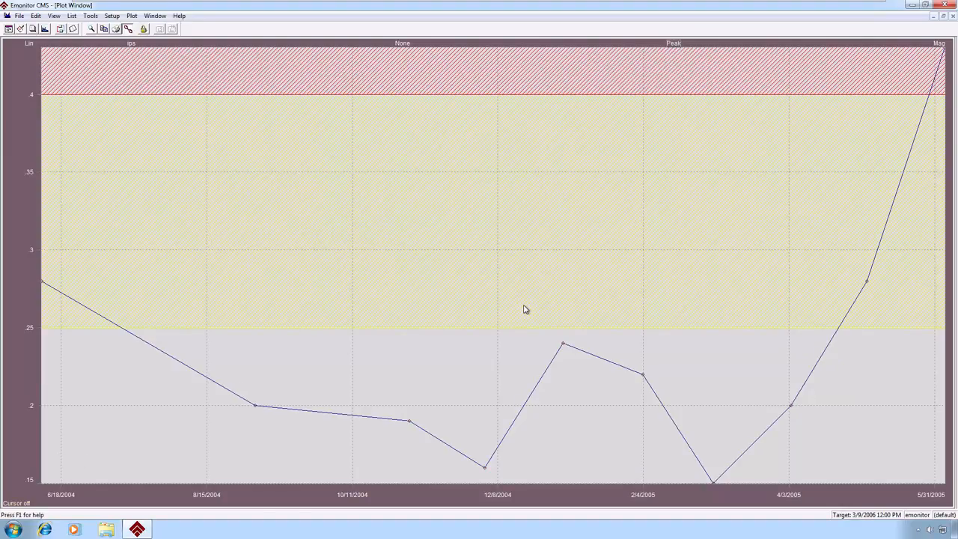
- Zoom in on the trend from about December 2004 to March 2005, and autoscale the plot back to full range
left_click_drag(523, 305, 735, 486)
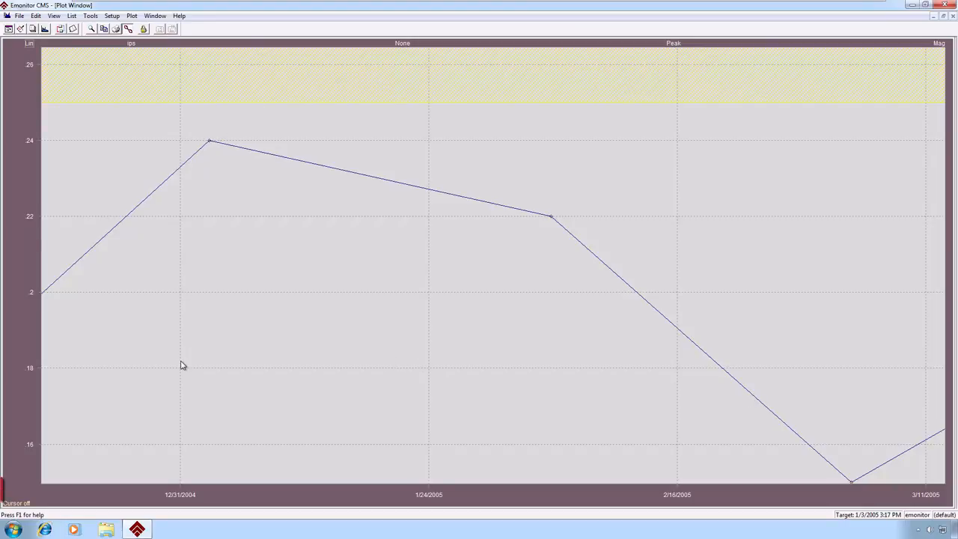
double_click(24, 496)
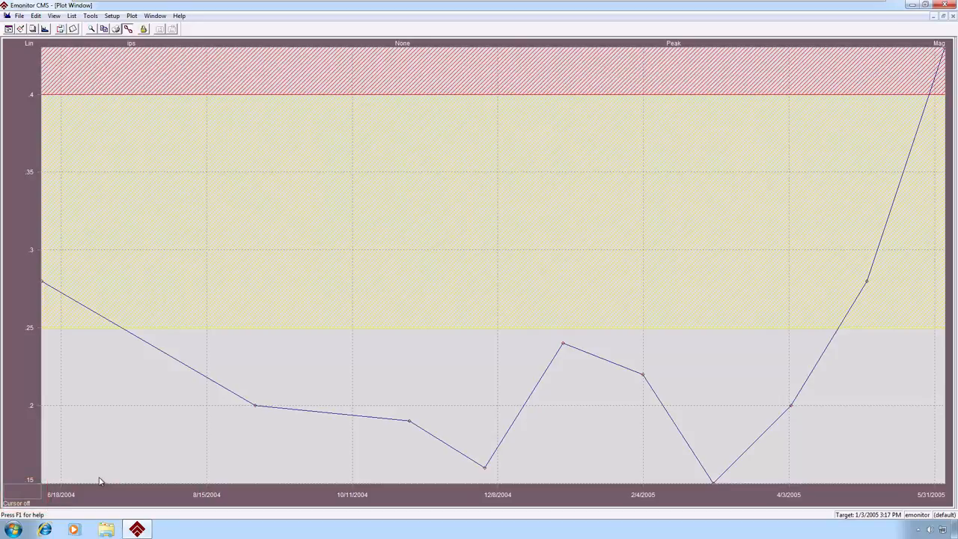
- Place the plot cursor on the 9/3/2004 data point and close the trend plot
left_click(260, 400)
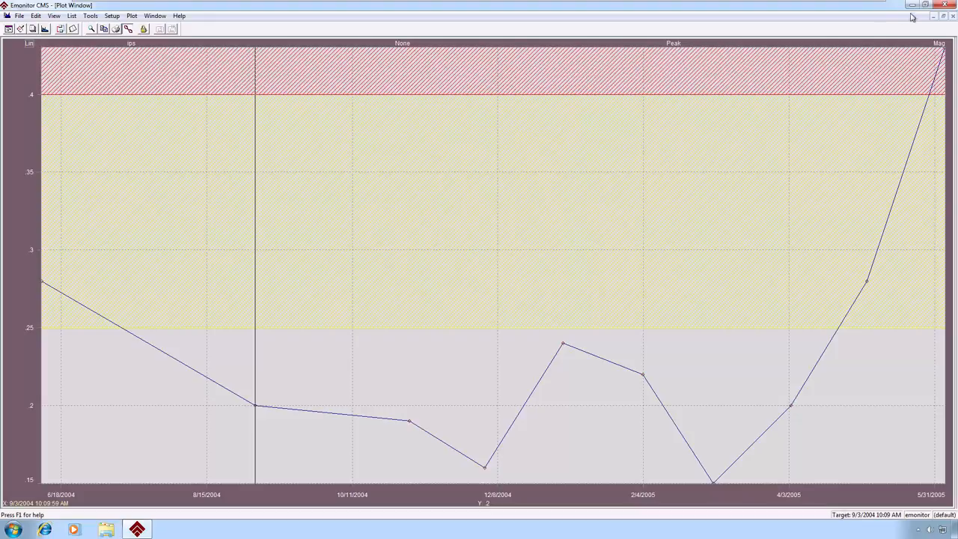
left_click(953, 16)
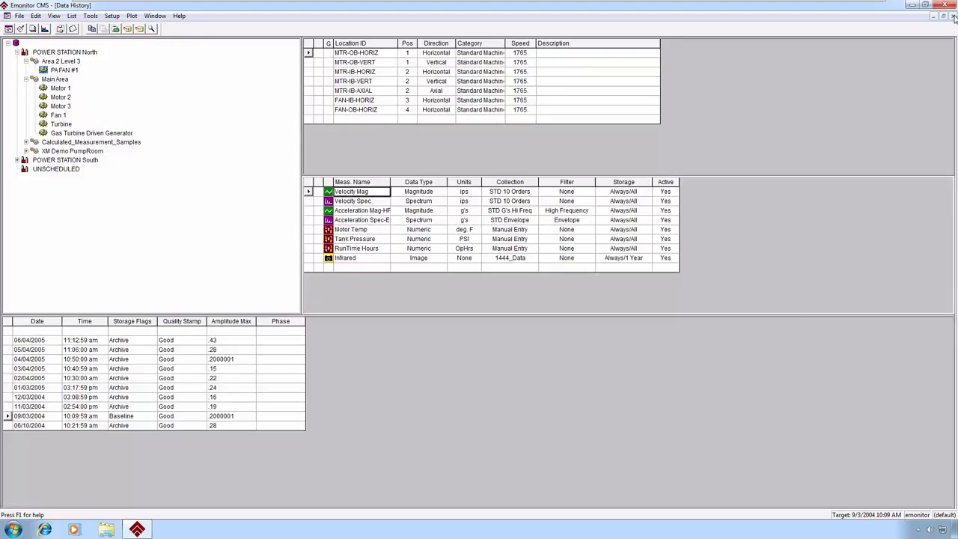
- Plot the Velocity Spec measurement's spectrum data
left_click(367, 202)
right_click(367, 201)
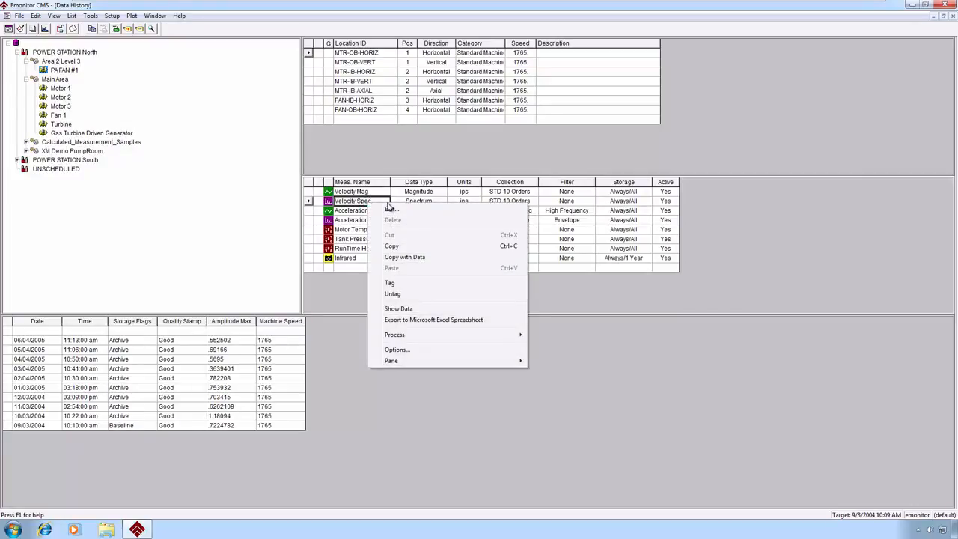
left_click(402, 308)
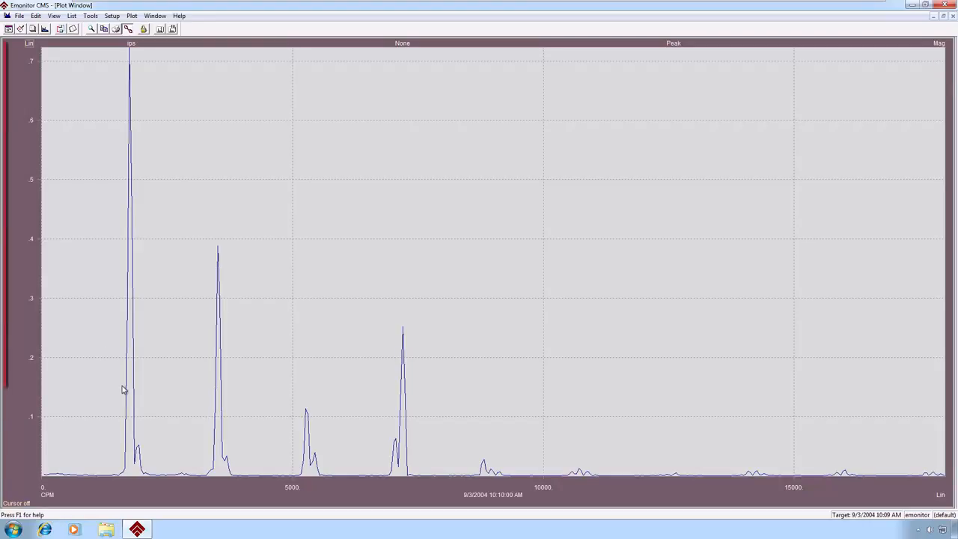
- Show band alarms with the Warning and Critical severities on the spectrum plot
double_click(21, 204)
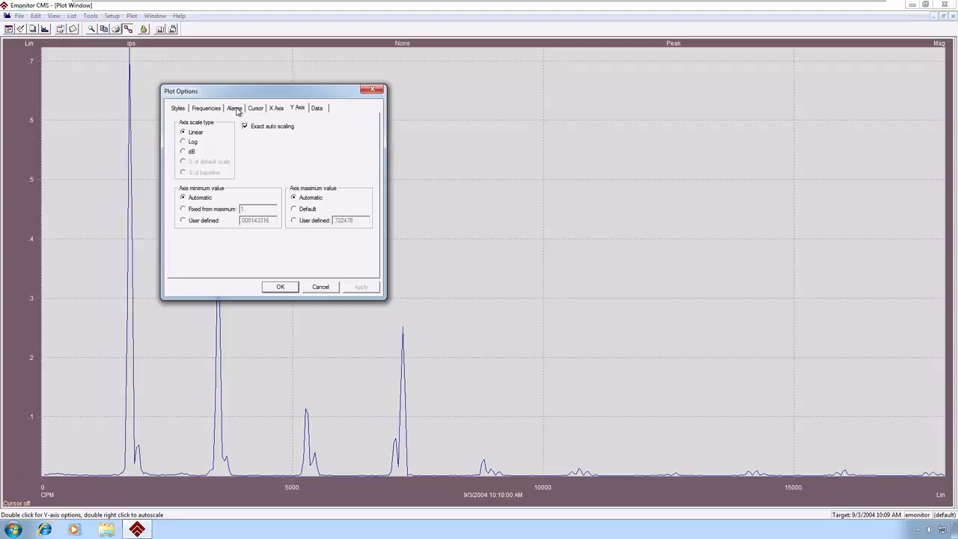
left_click(235, 109)
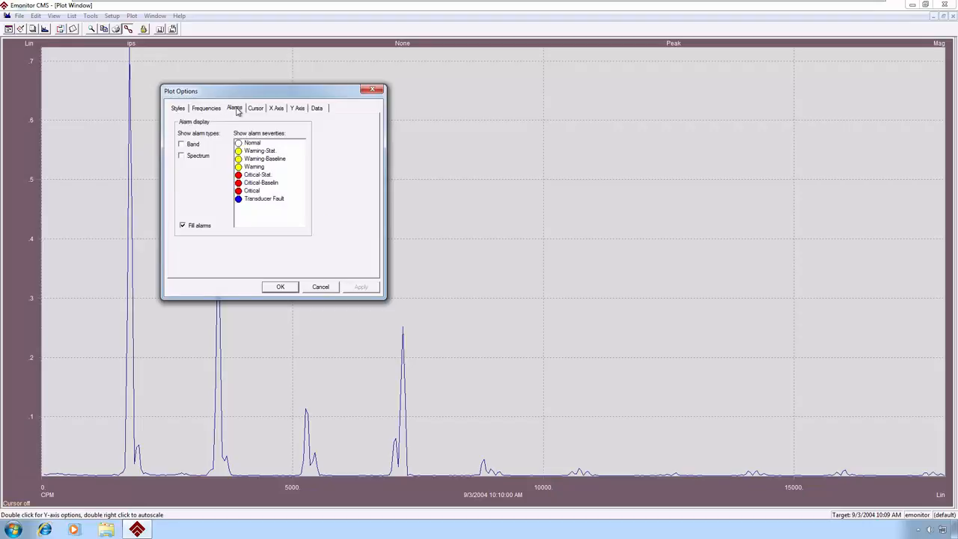
left_click(182, 145)
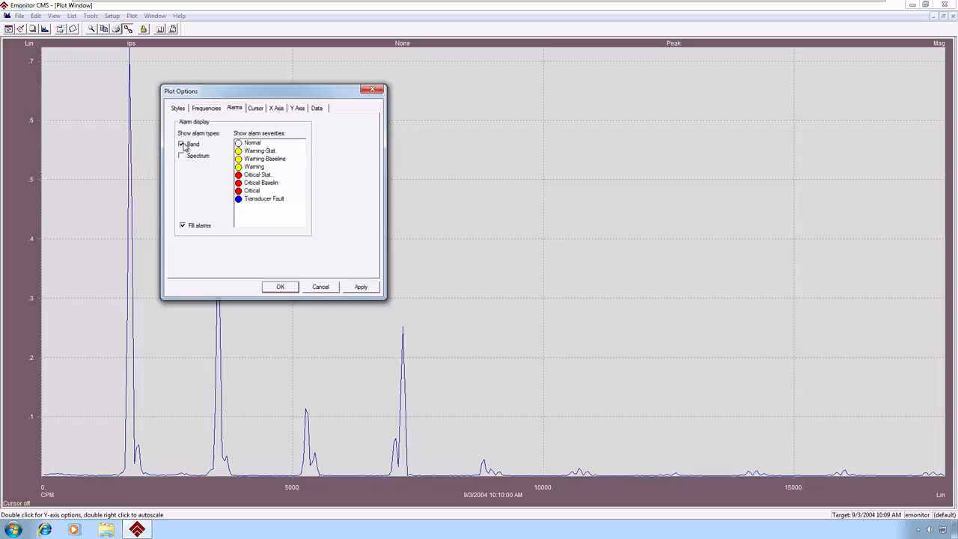
left_click(257, 166)
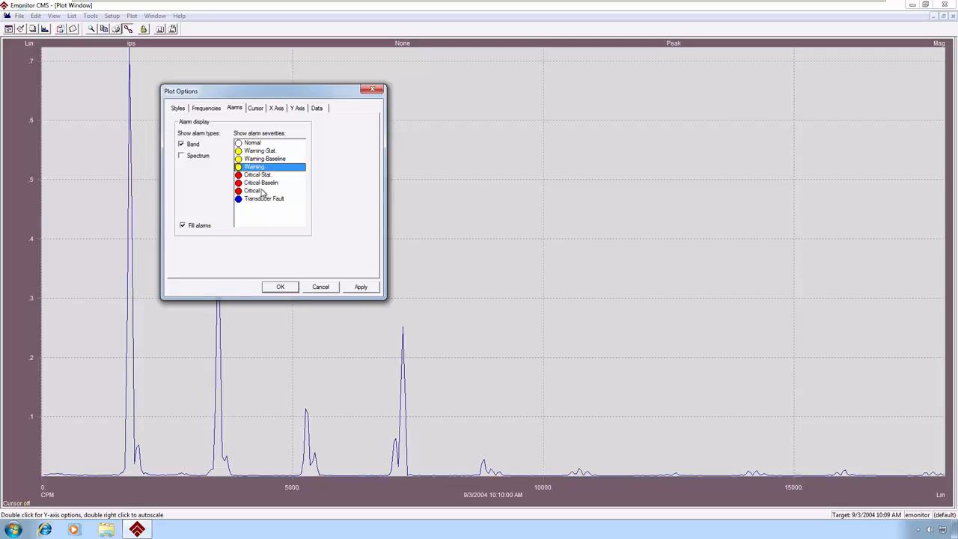
left_click(255, 193)
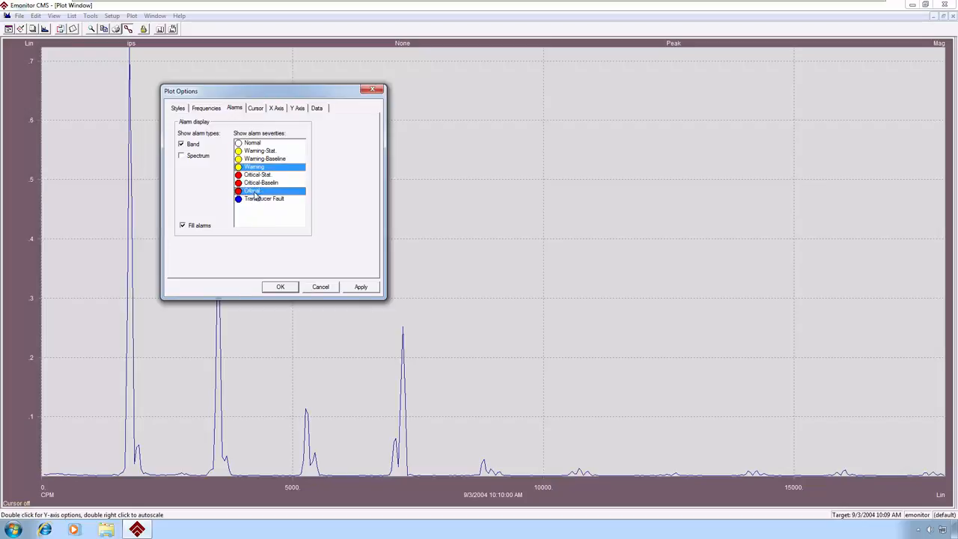
left_click(361, 286)
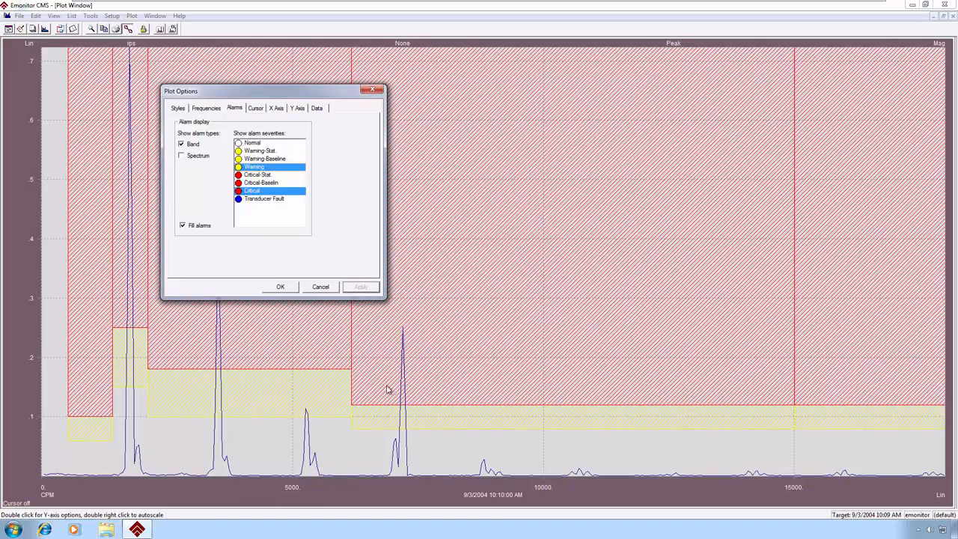
left_click(281, 289)
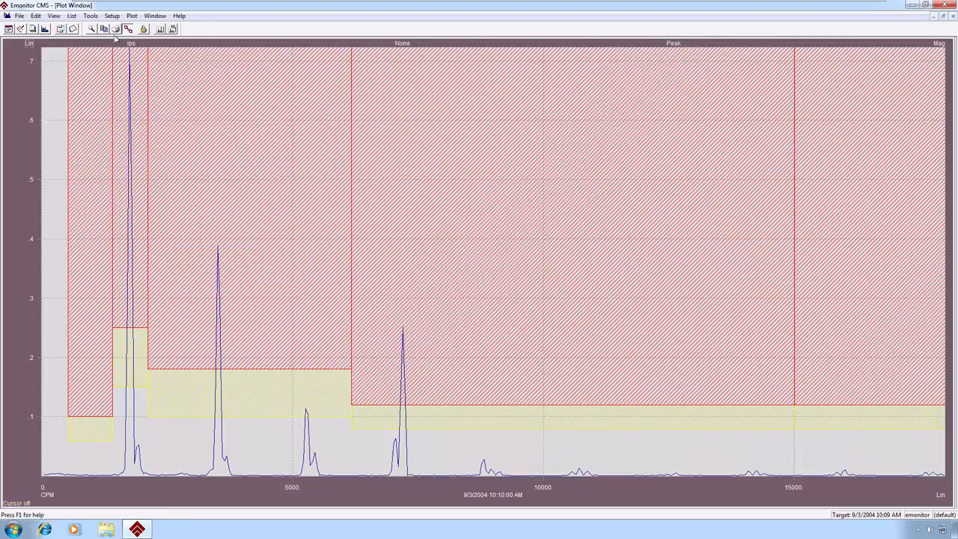
- Save the current spectrum plot characteristics as the default
left_click(132, 15)
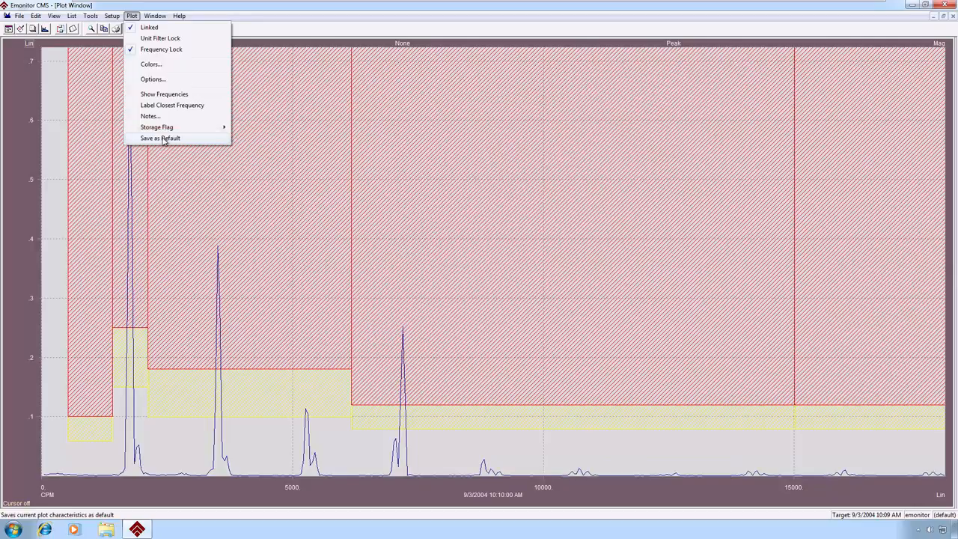
left_click(163, 139)
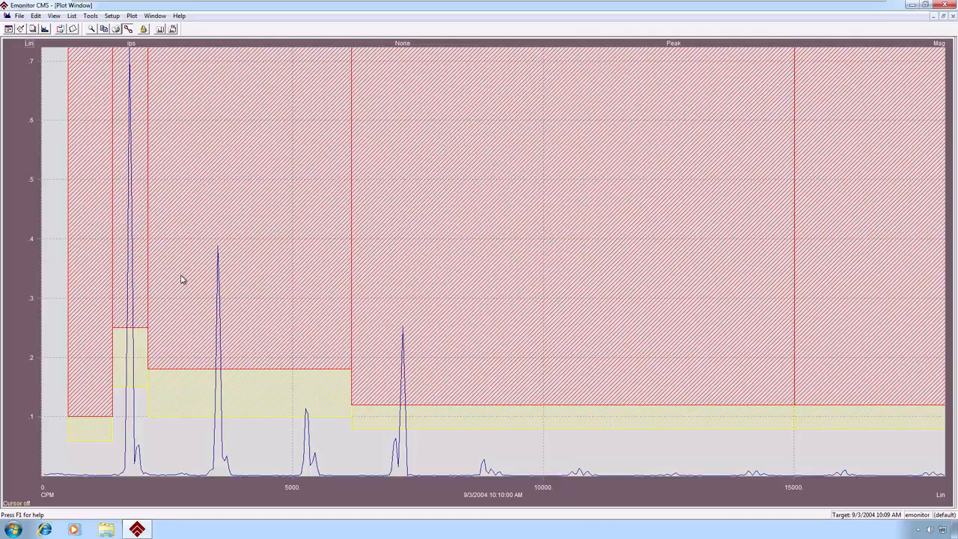
- Change the displayed alarm type from Band to Spectrum and show only the Warning-Baseline severity
double_click(20, 211)
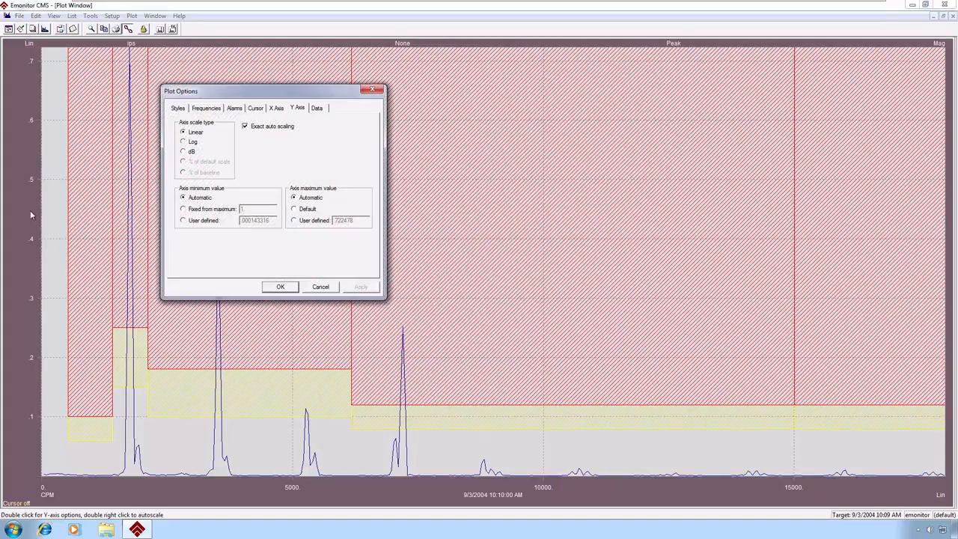
left_click(234, 108)
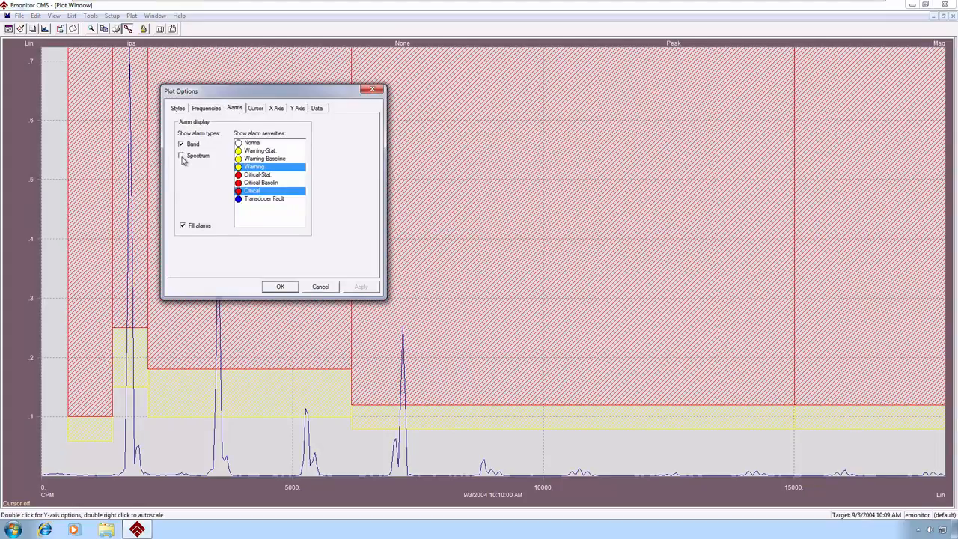
left_click(181, 156)
left_click(181, 145)
left_click(274, 160)
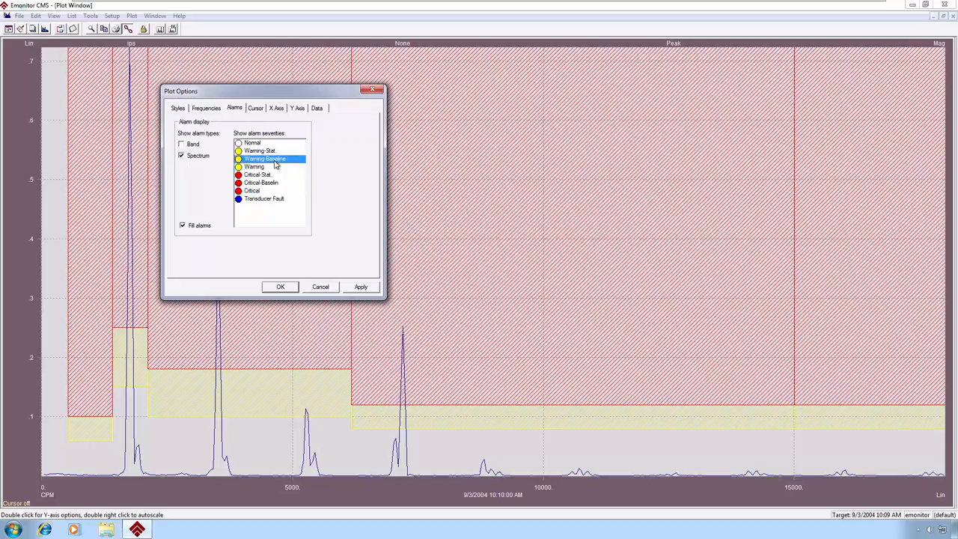
left_click(364, 289)
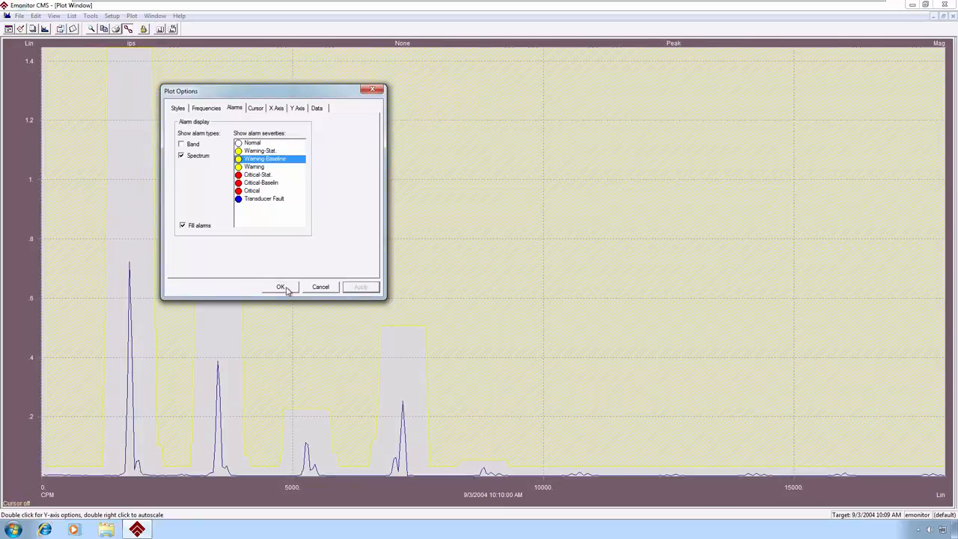
left_click(281, 288)
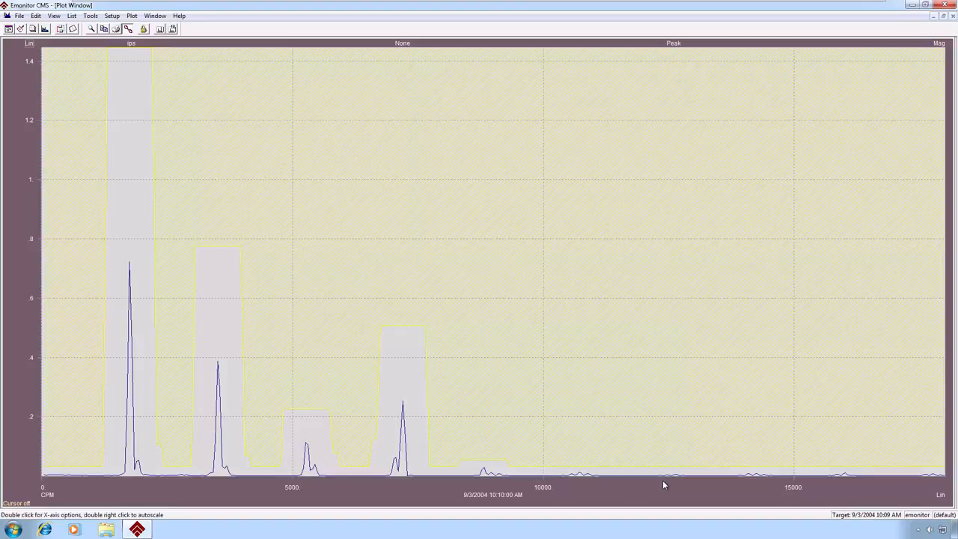
- Turn off the Spectrum alarm display in the plot options and apply the change
double_click(20, 209)
left_click(232, 110)
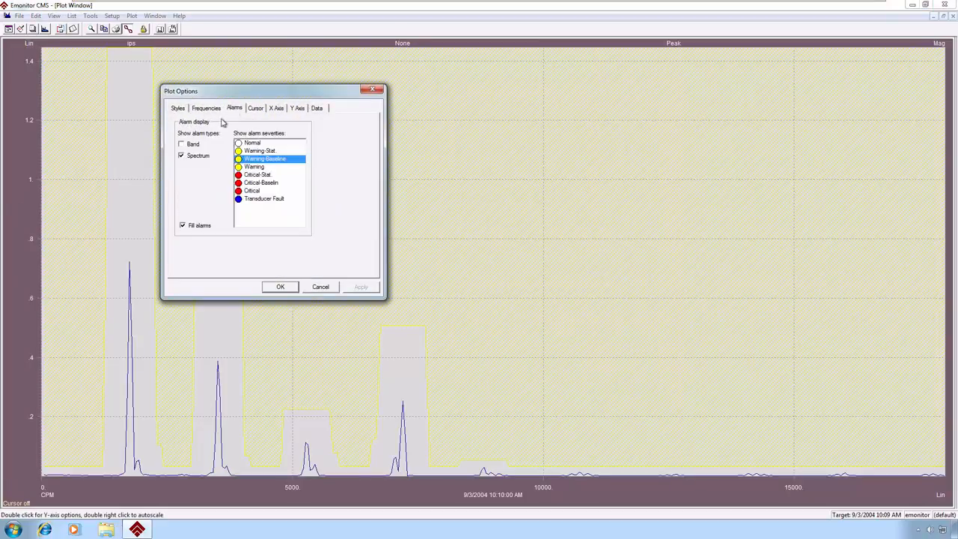
left_click(181, 156)
left_click(359, 291)
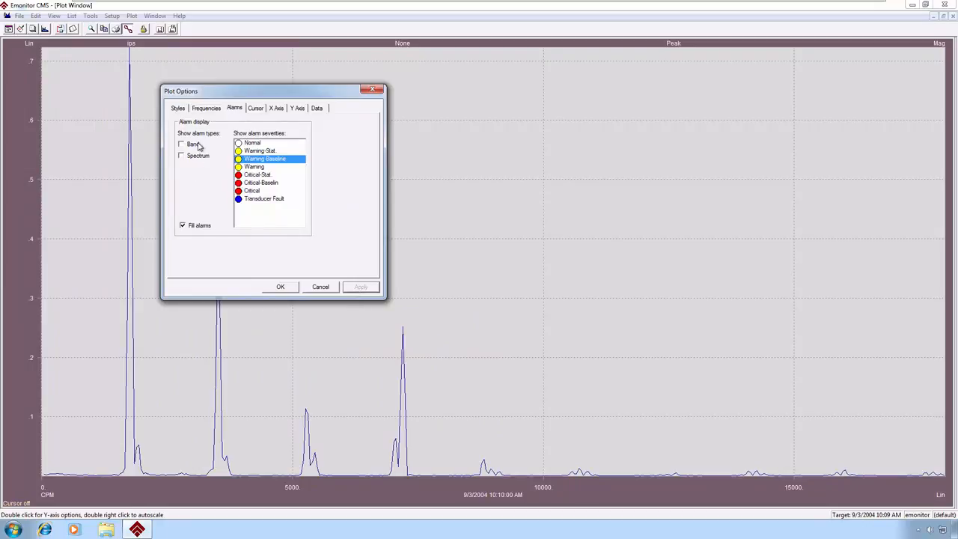
- Turn on the band overall amplitude and the legend in the plot styles and apply them to the spectrum
left_click(180, 110)
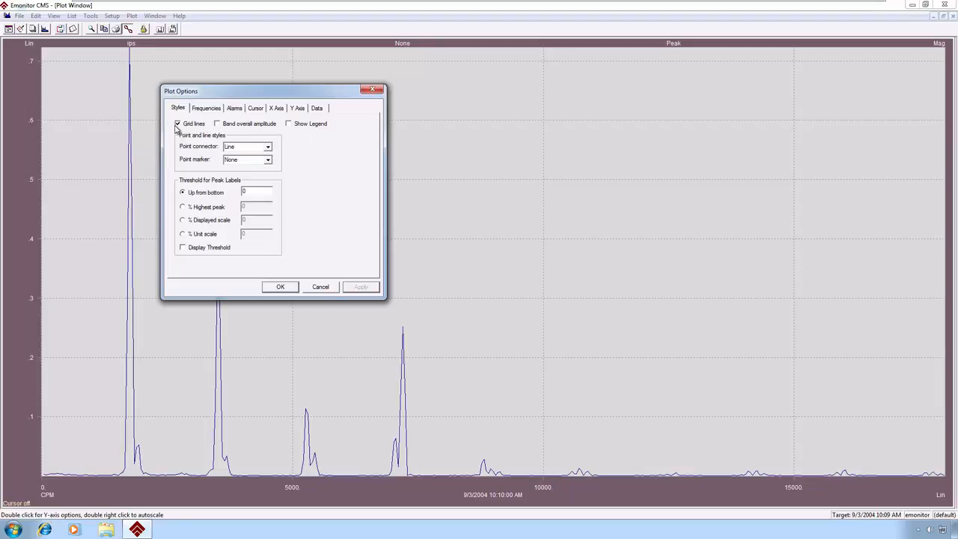
left_click(218, 125)
left_click(361, 288)
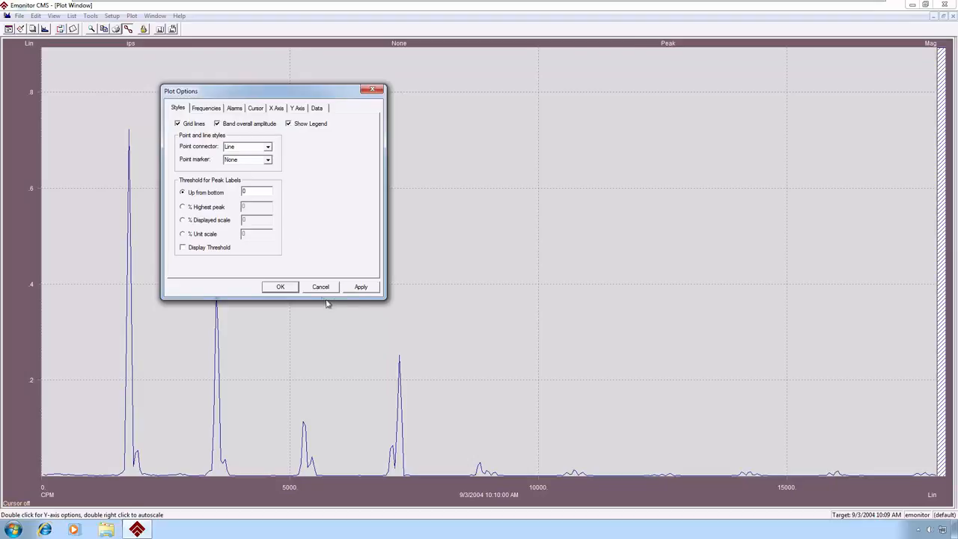
left_click(362, 289)
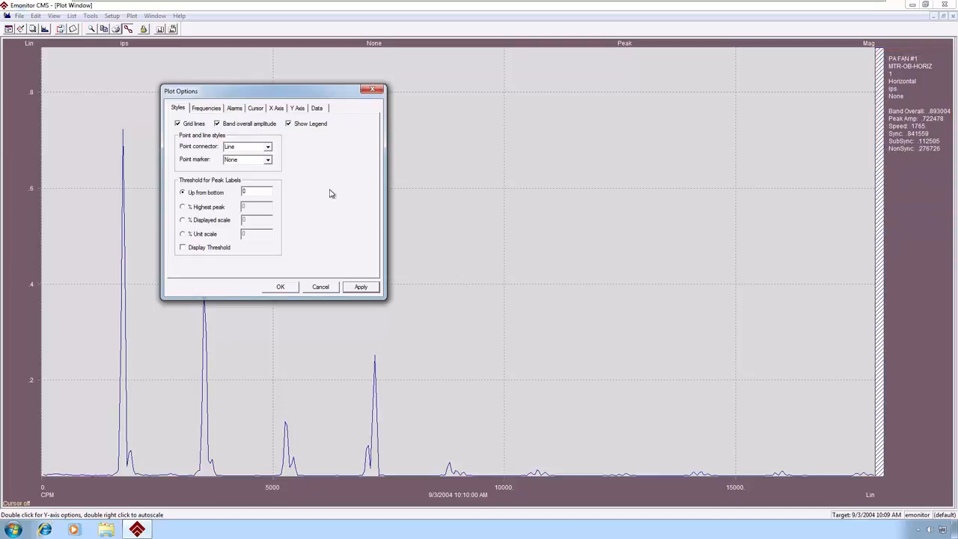
- Examine the frequency, cursor, X-axis, Y-axis and data overlay and locking options for the spectrum plot
left_click(209, 110)
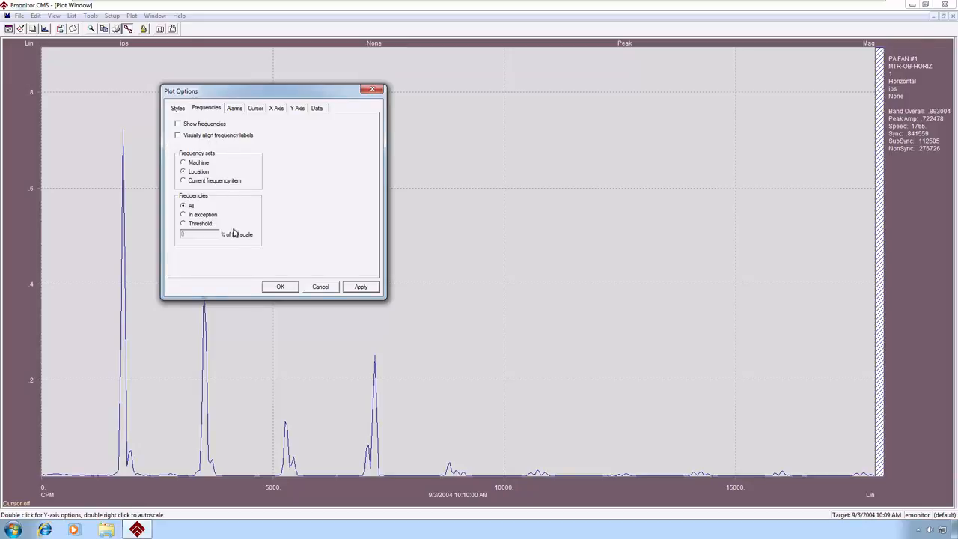
left_click(261, 113)
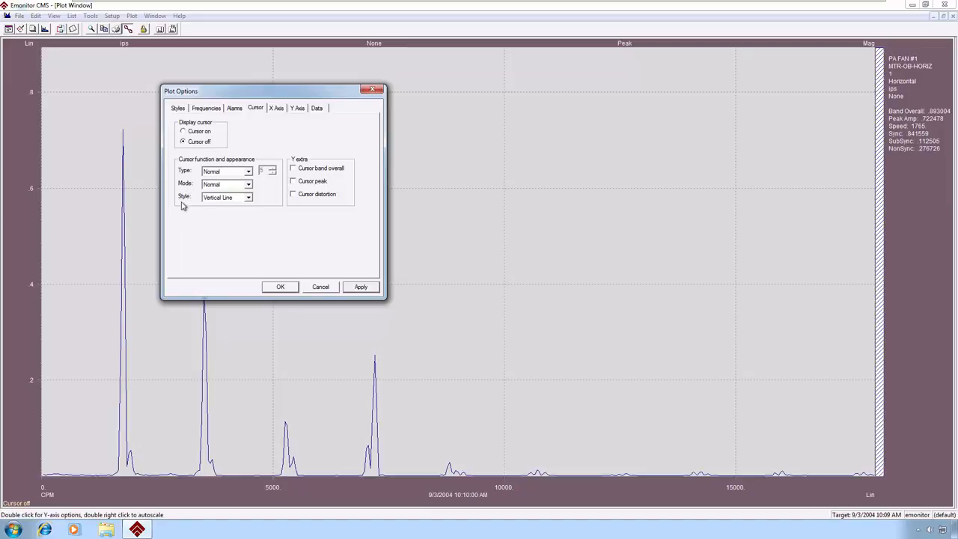
left_click(277, 109)
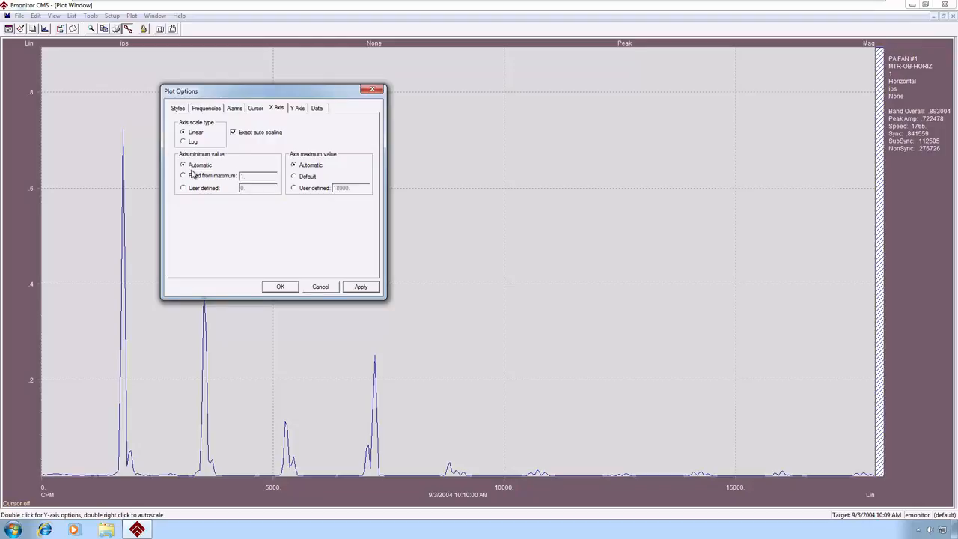
left_click(299, 108)
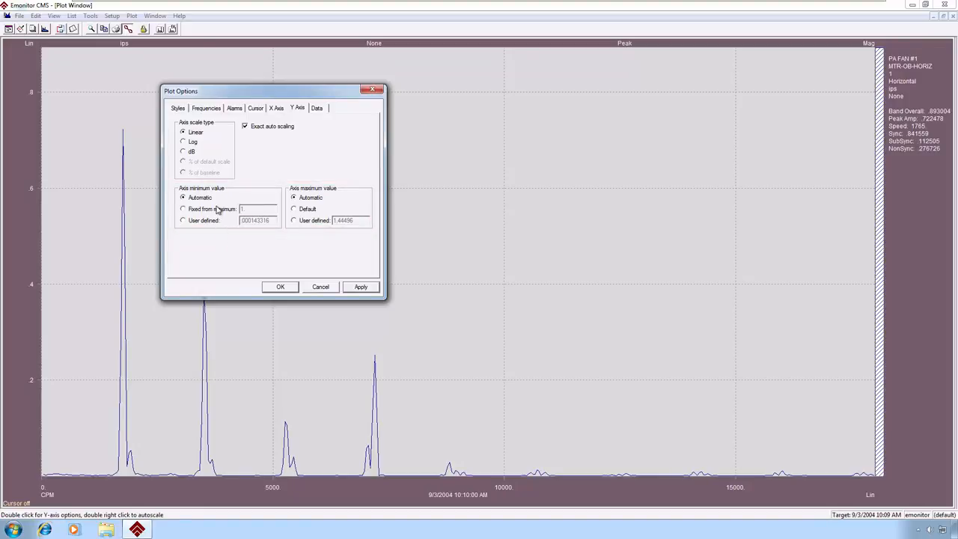
left_click(318, 109)
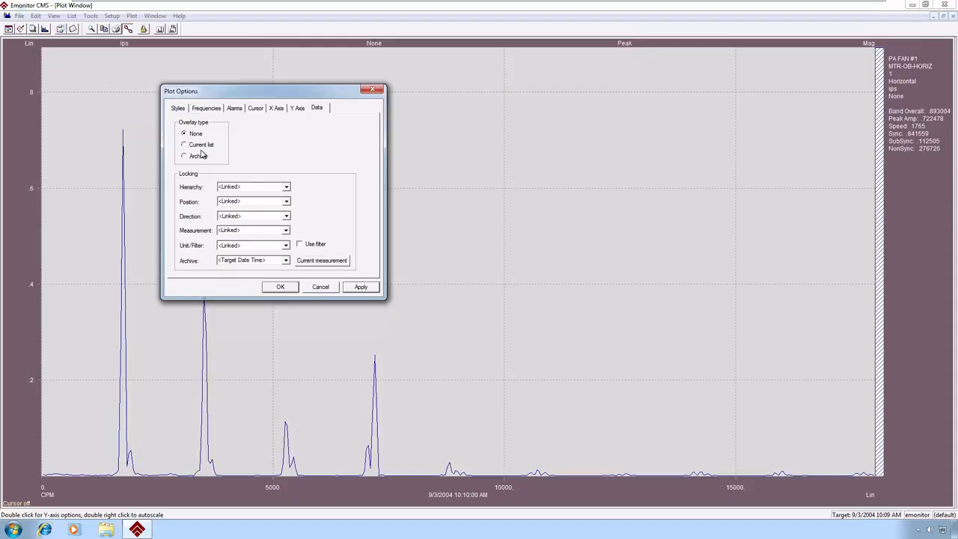
- Close the plot options and read the help topic on the spectrum plot's regions, features and cursor shortcuts
left_click(320, 287)
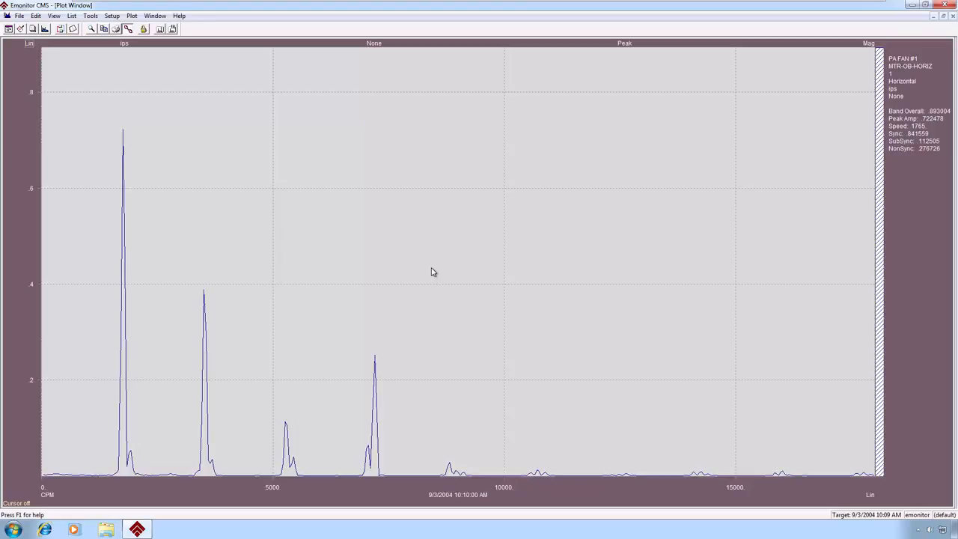
key("F1")
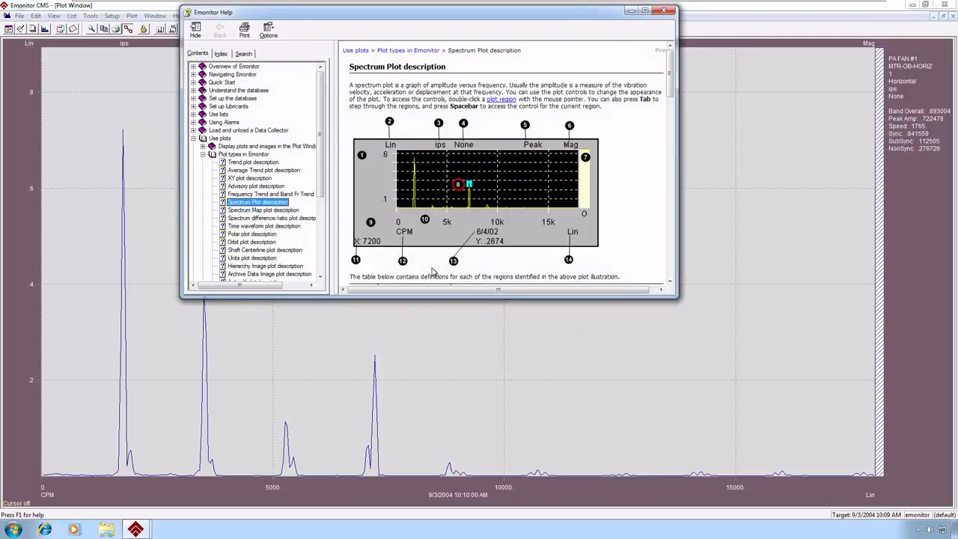
left_click_drag(476, 298, 471, 473)
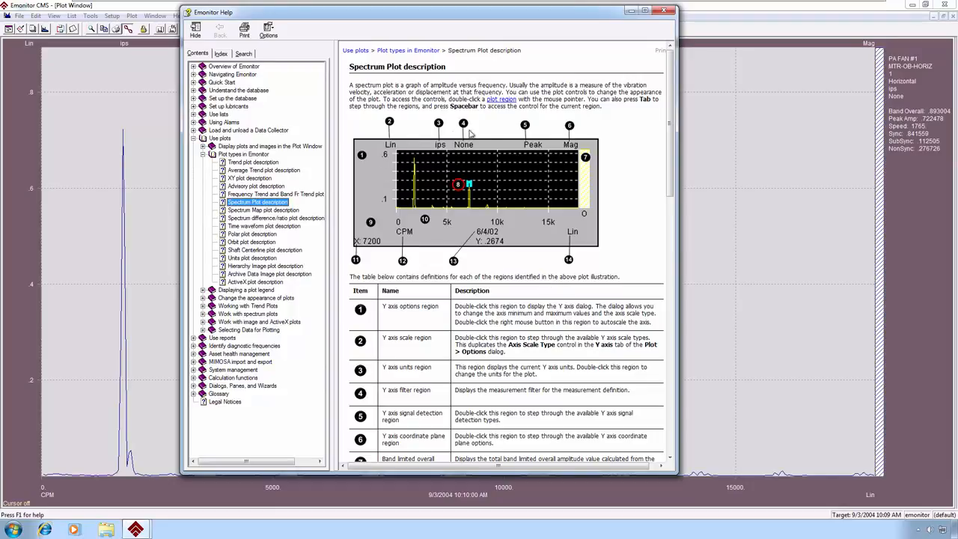
left_click(670, 146)
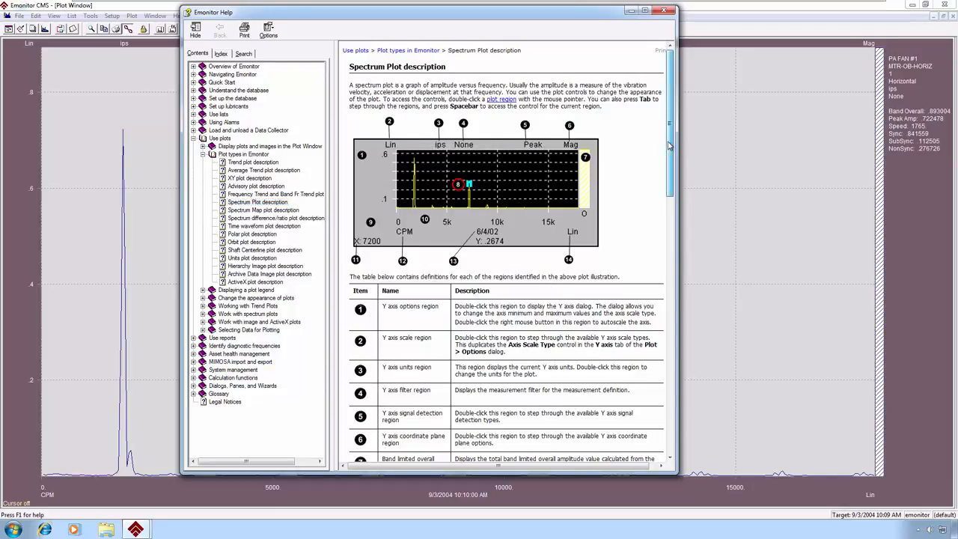
left_click_drag(670, 146, 685, 375)
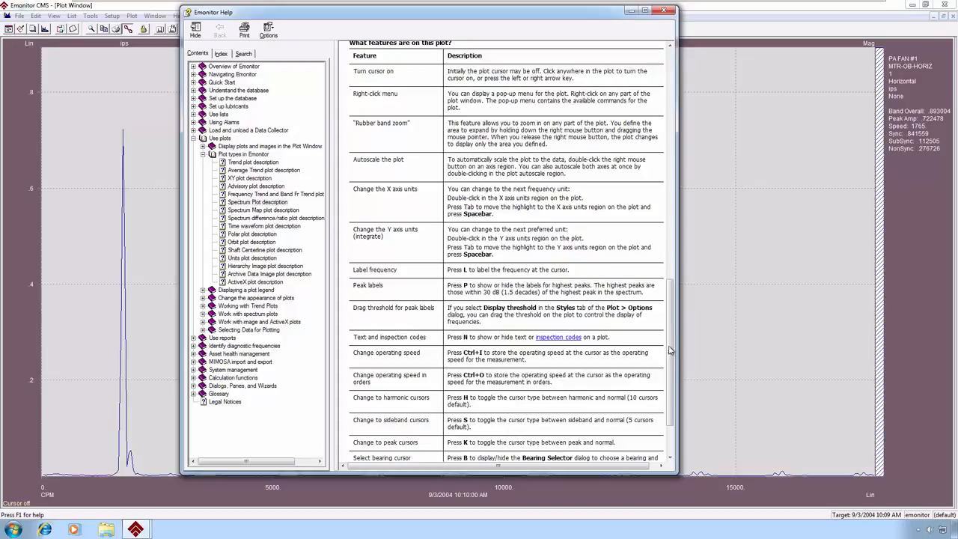
left_click_drag(672, 352, 672, 375)
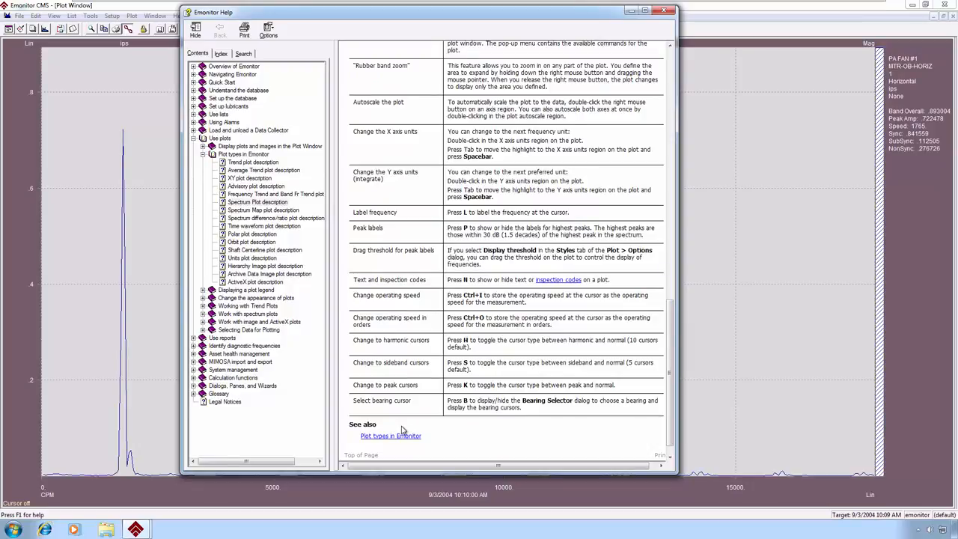
left_click(667, 11)
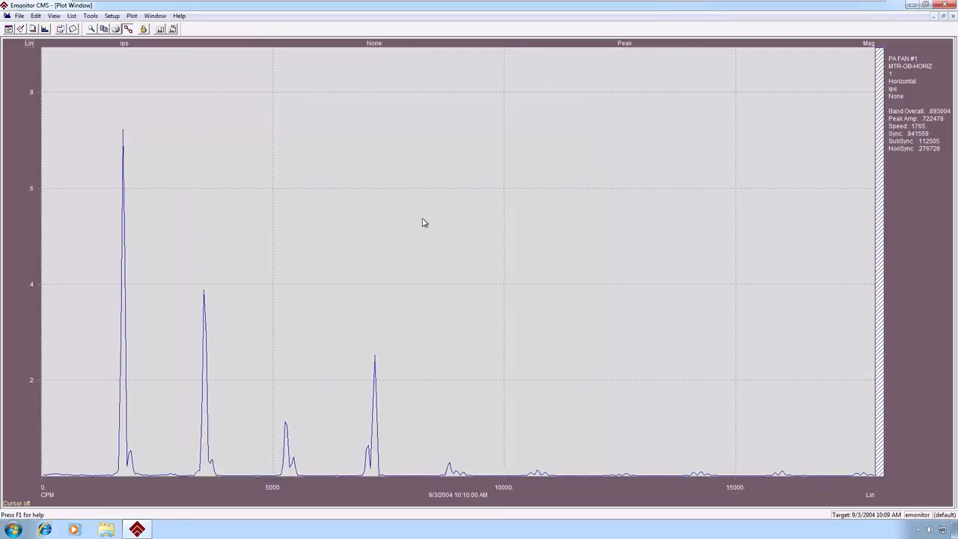
- Place the cursor on the tallest spectrum peak at 1755 CPM and display its harmonic cursors
left_click(123, 408)
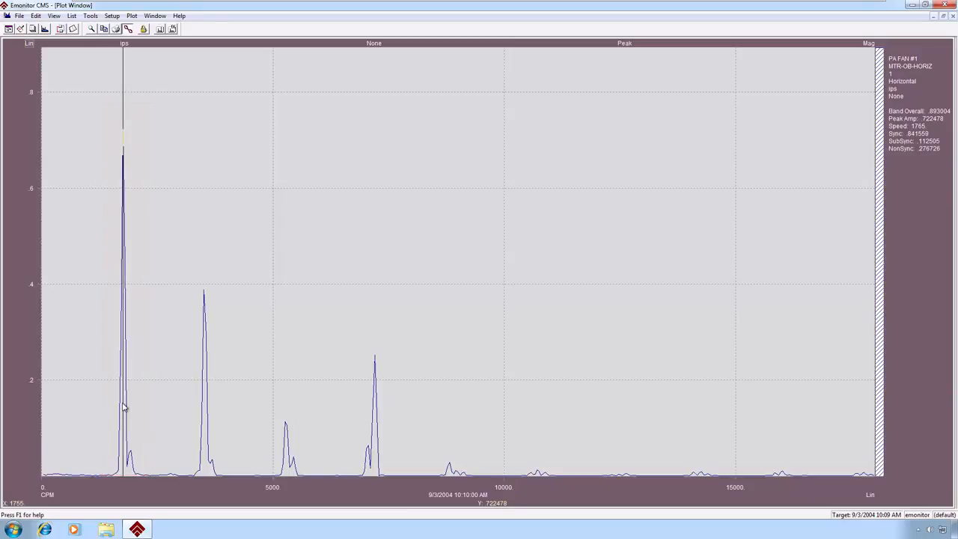
key("h")
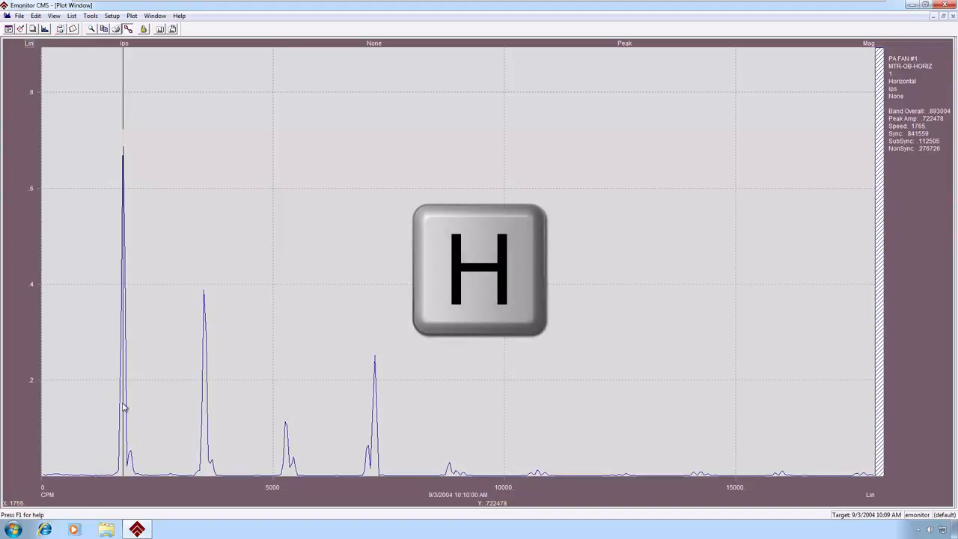
key("h")
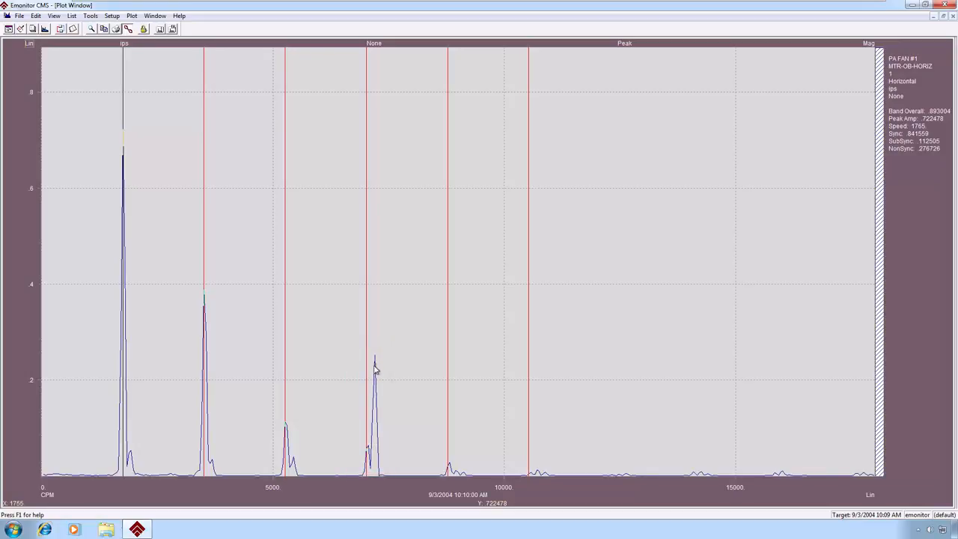
- Label the frequency of the 7200 CPM peak and move the cursor away to about 8055 CPM
left_click(375, 369)
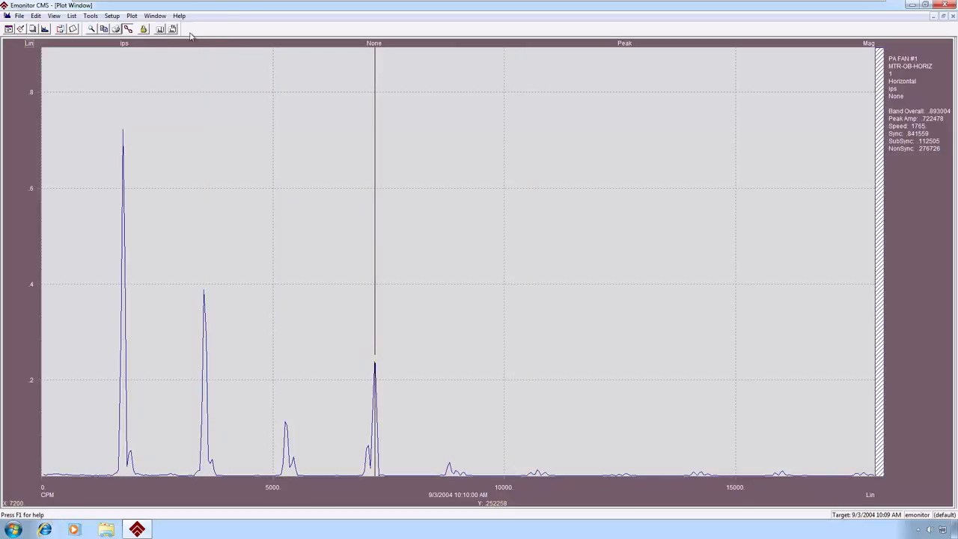
left_click(161, 29)
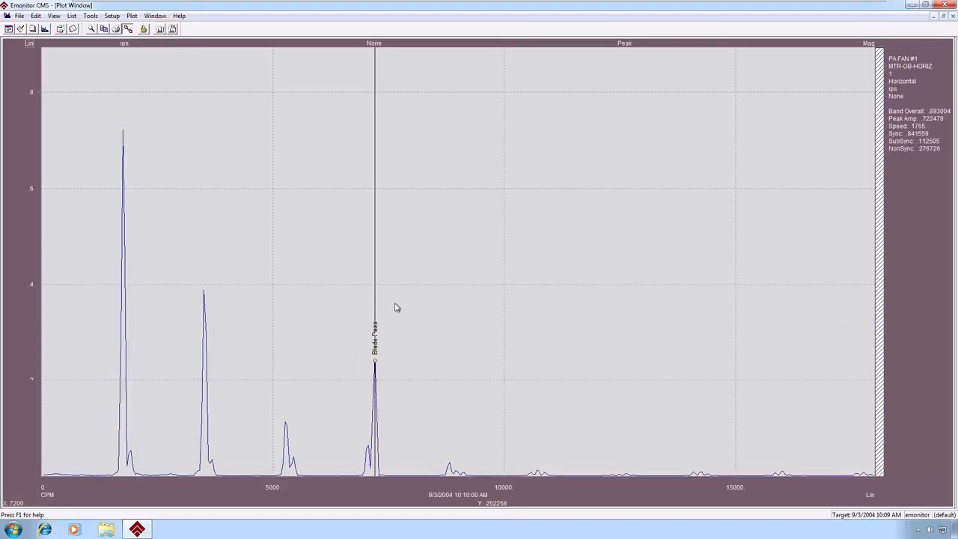
left_click_drag(395, 305, 416, 310)
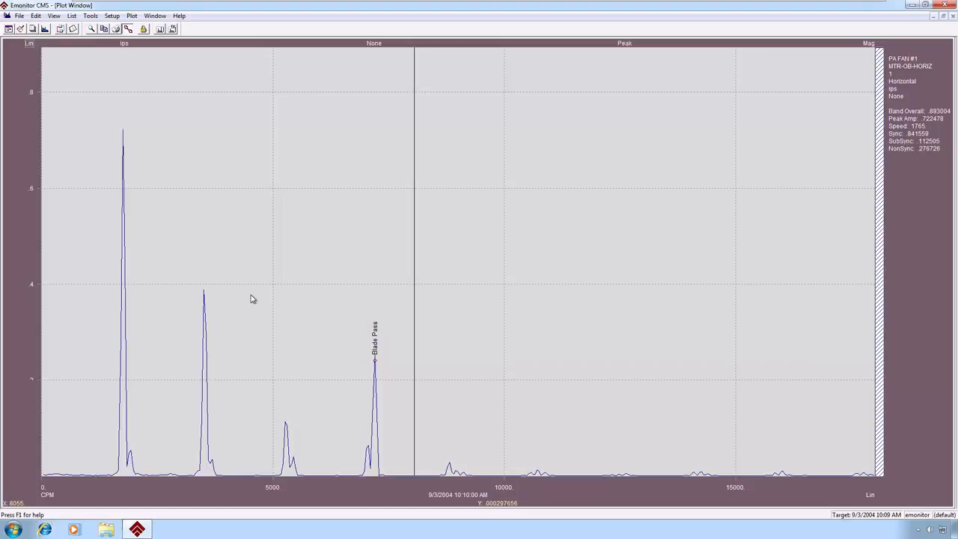
- Zoom in on the Blade Pass peak region and autoscale the spectrum again, and show and hide the output frequency labels
left_click_drag(251, 295, 406, 490)
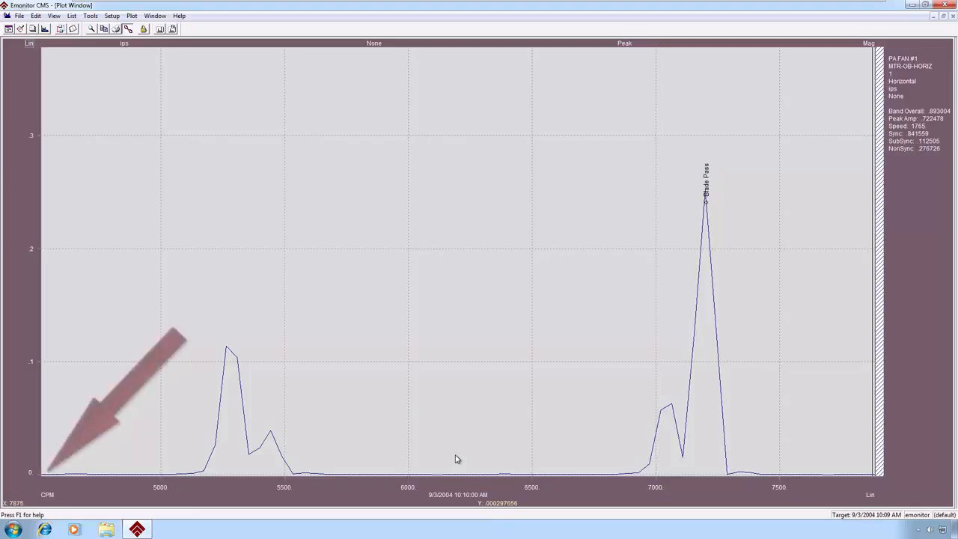
double_click(19, 492)
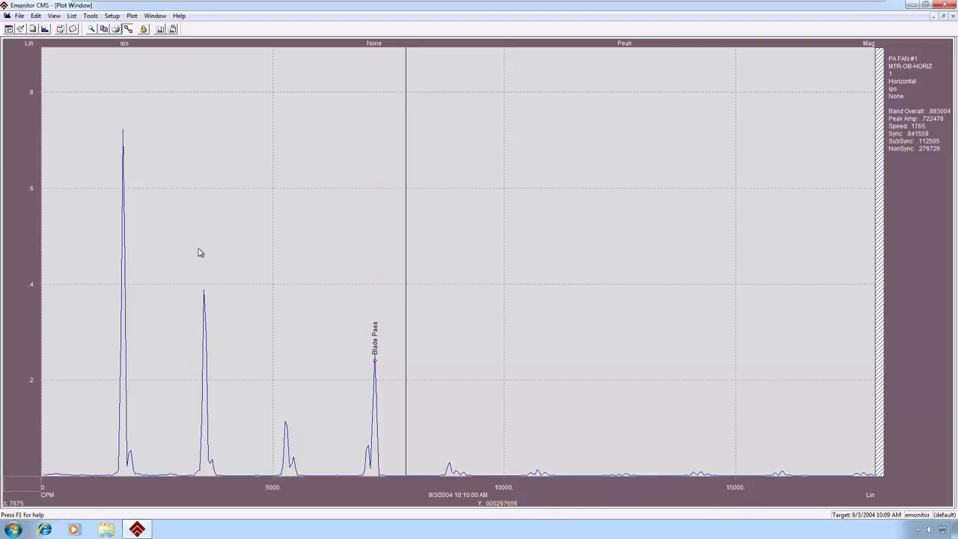
left_click(175, 28)
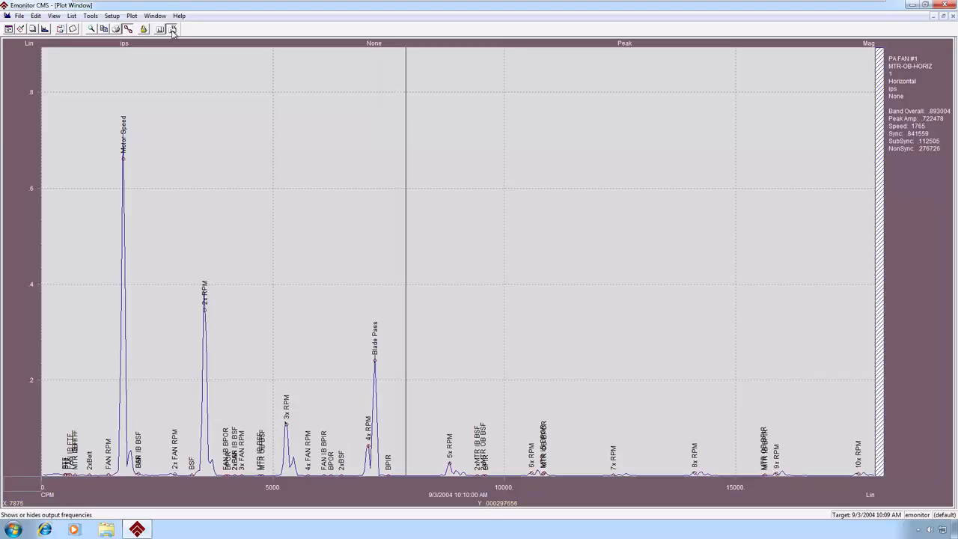
left_click(172, 30)
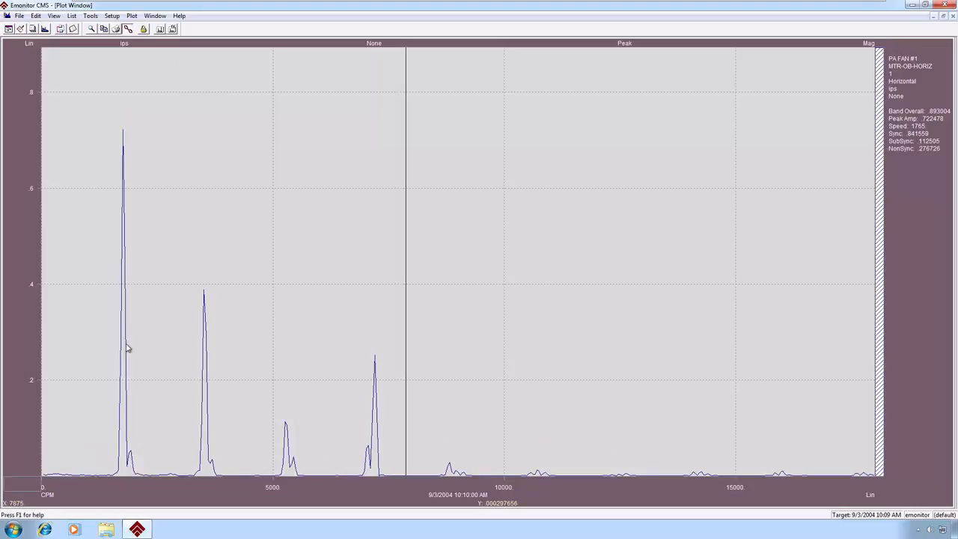
- Place the cursor on the 7200 CPM peak and narrow its sideband cursors to a delta of 135 CPM
left_click(375, 465)
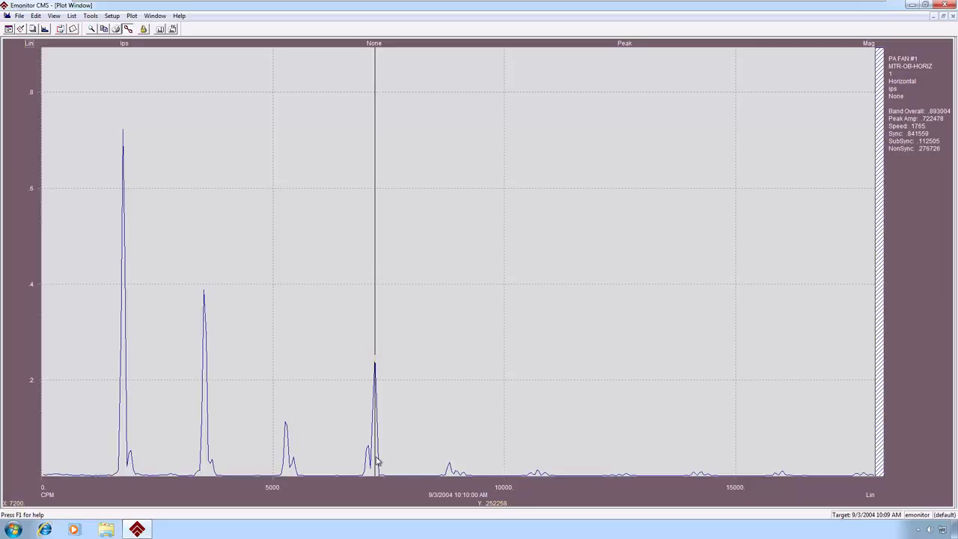
key("s")
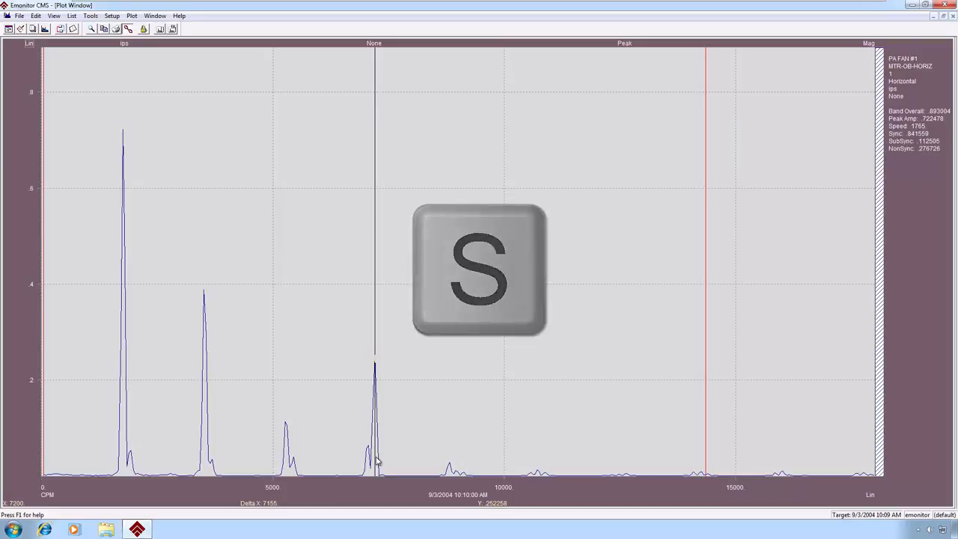
key("ctrl+Right")
key("ctrl+Right")
key("ctrl+Right")
key("ctrl+Right")
key("ctrl+Right")
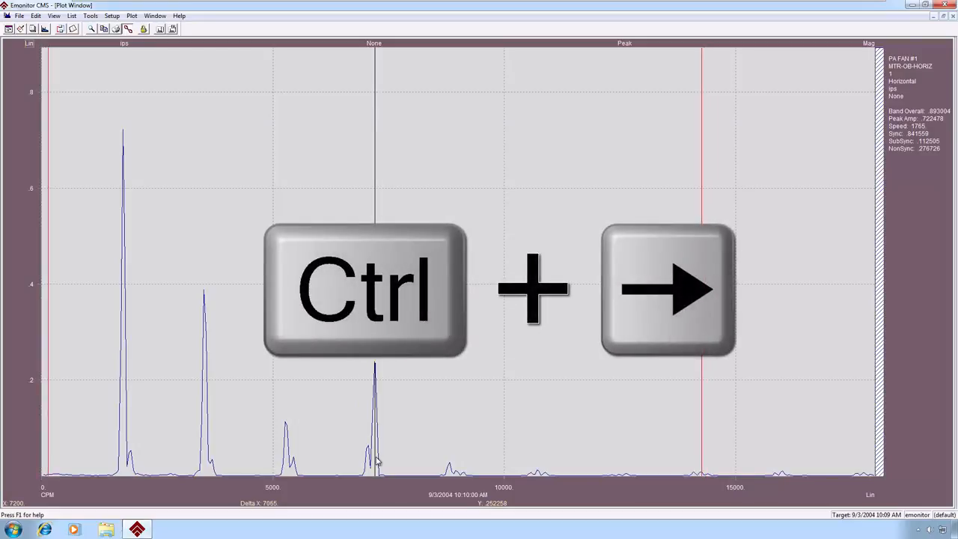
key("ctrl+Right")
key("ctrl+Right")
key("ctrl+Right")
key("ctrl+Right")
key("ctrl+Right")
key("ctrl+Right")
key("ctrl+Right")
key("ctrl+Right")
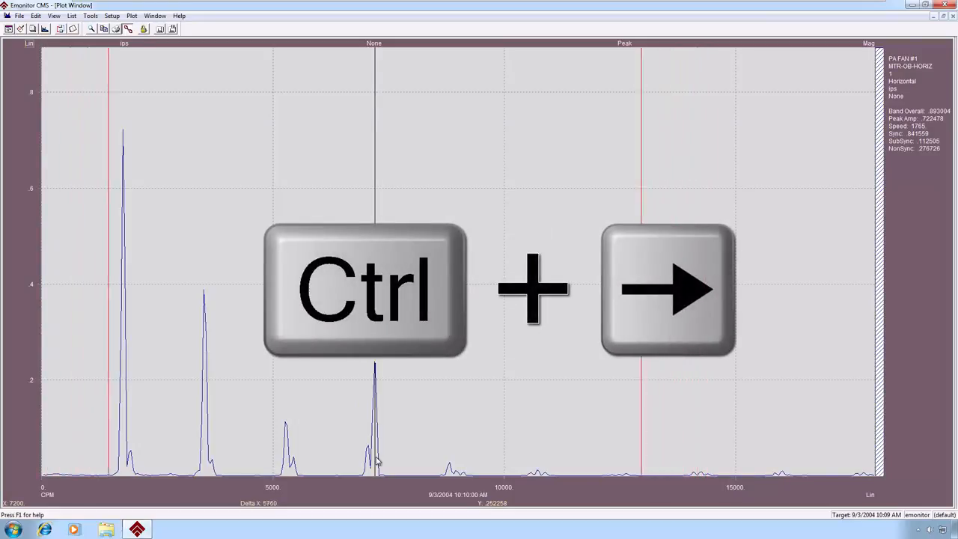
key("ctrl+Right")
key("ctrl+Right")
key("ctrl+Right")
key("ctrl+Right")
key("ctrl+Right")
key("ctrl+Right")
key("ctrl+Right")
key("ctrl+Right")
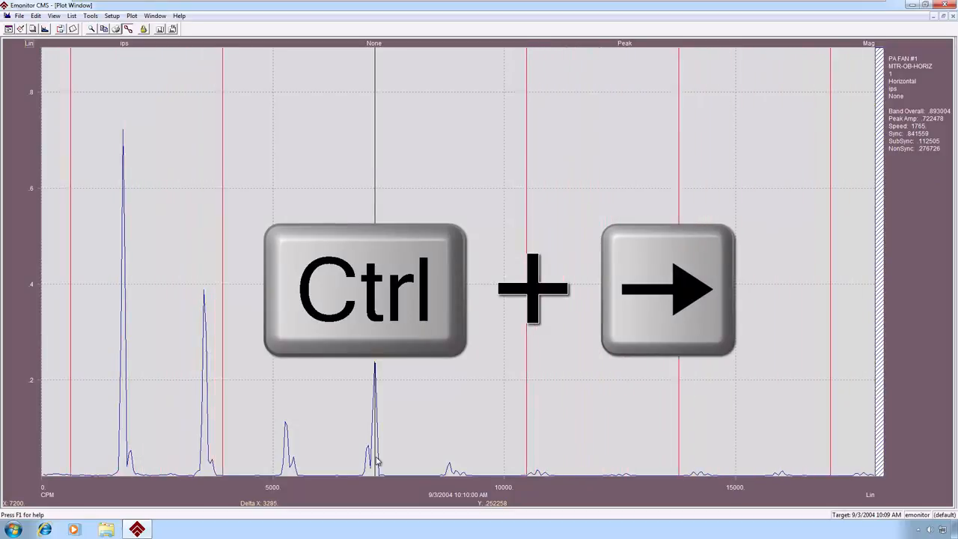
key("ctrl+Right")
key("ctrl+Right")
key("ctrl+Right")
key("ctrl+Right")
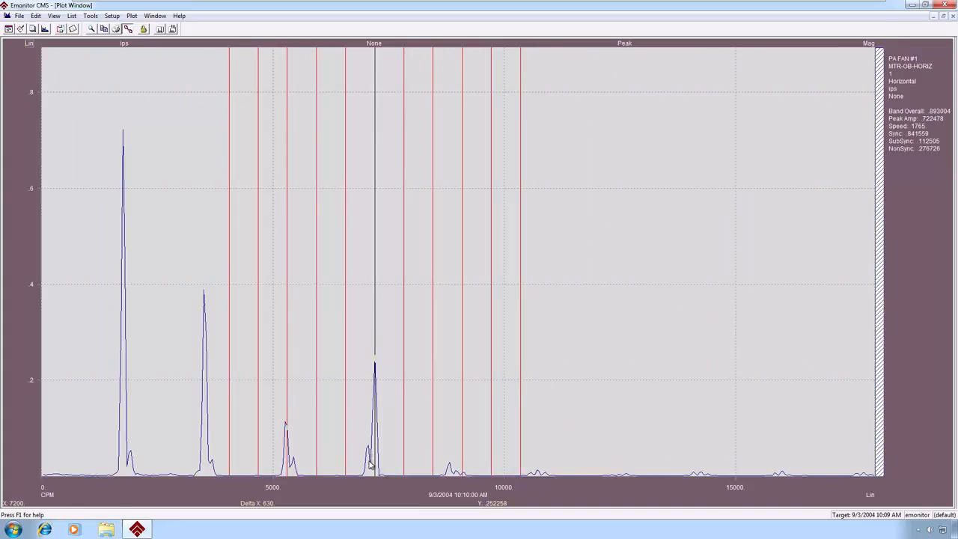
key("shift+Left")
key("shift+Left")
key("shift+Left")
key("shift+Left")
key("shift+Left")
key("shift+Left")
key("shift+Left")
key("shift+Left")
key("shift+Left")
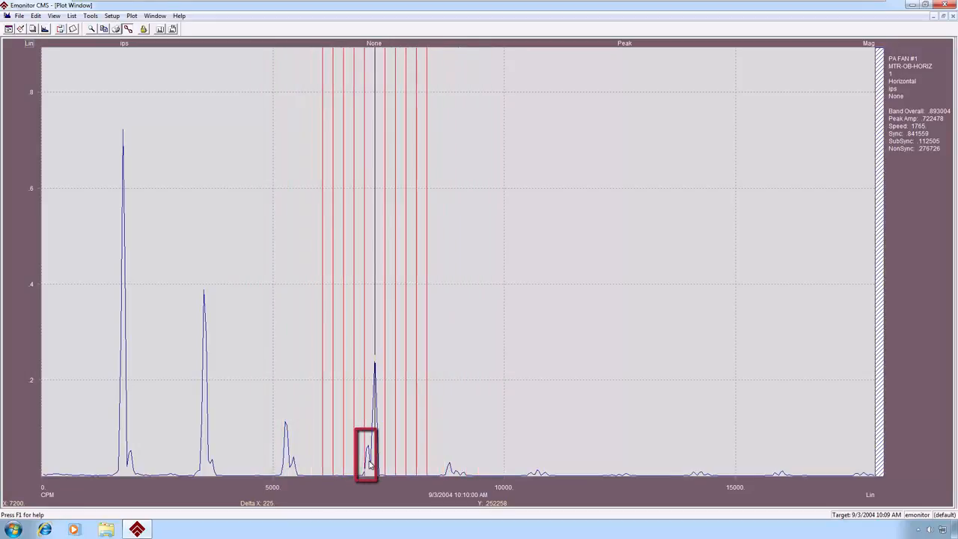
key("shift+Left")
key("shift+Left")
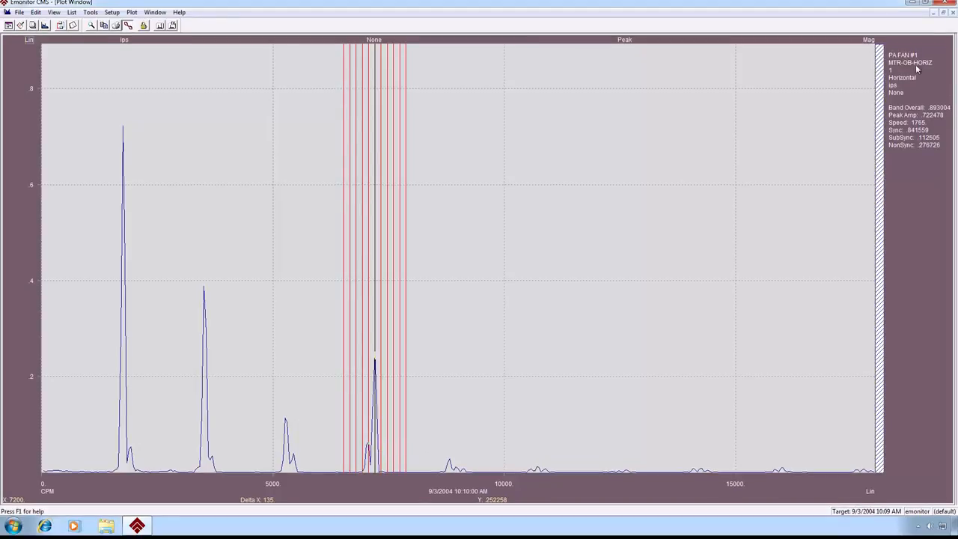
- Close the spectrum plot and show the Time Waveform data for Bearing 1 of the Gas Turbine Driven Generator
left_click(953, 13)
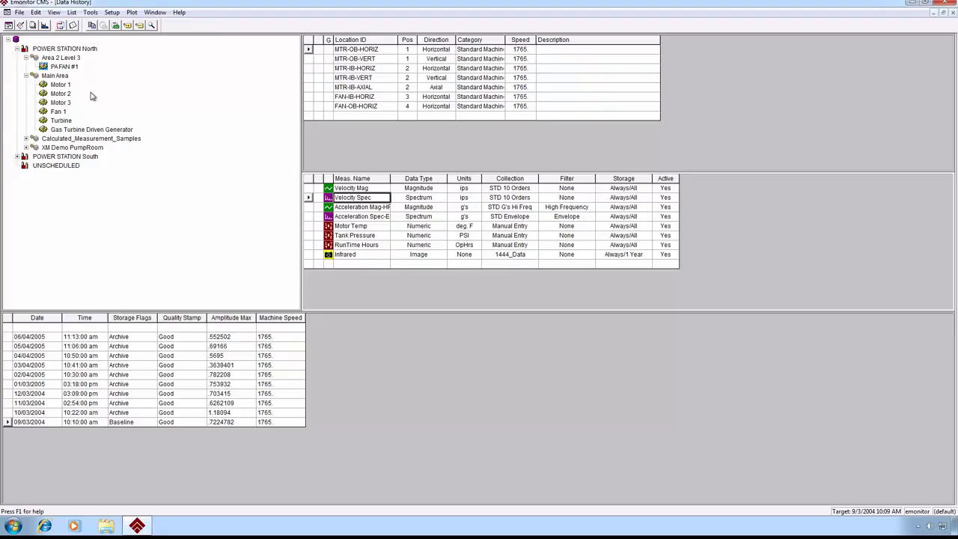
left_click(66, 122)
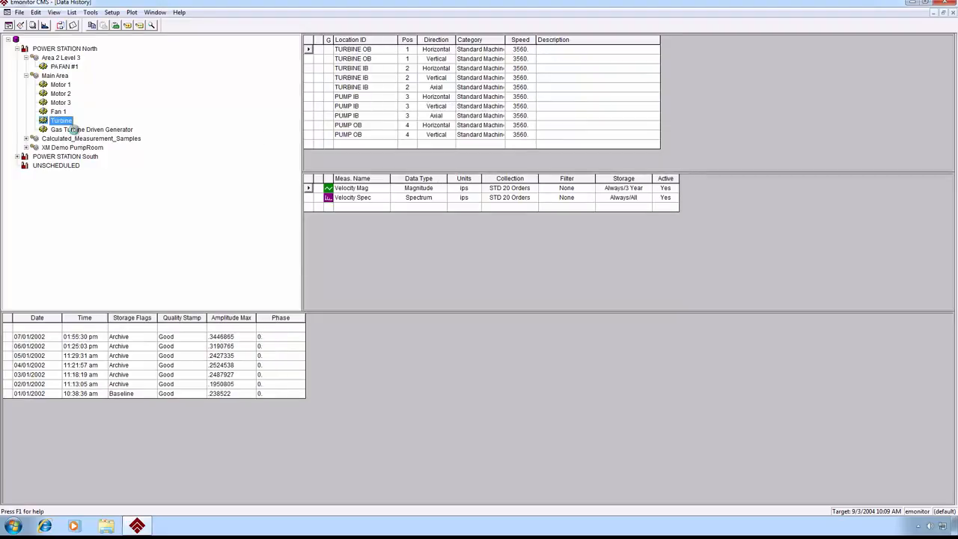
left_click(356, 207)
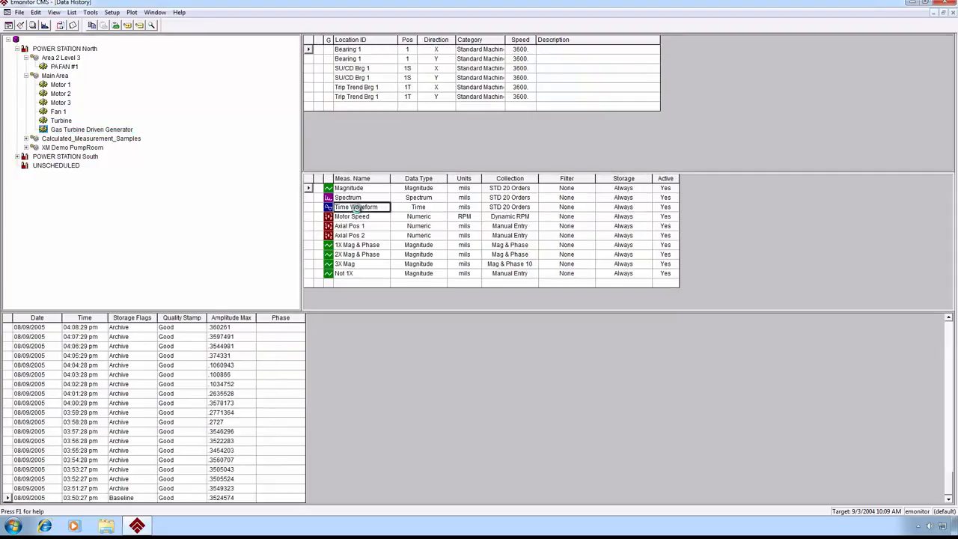
right_click(357, 208)
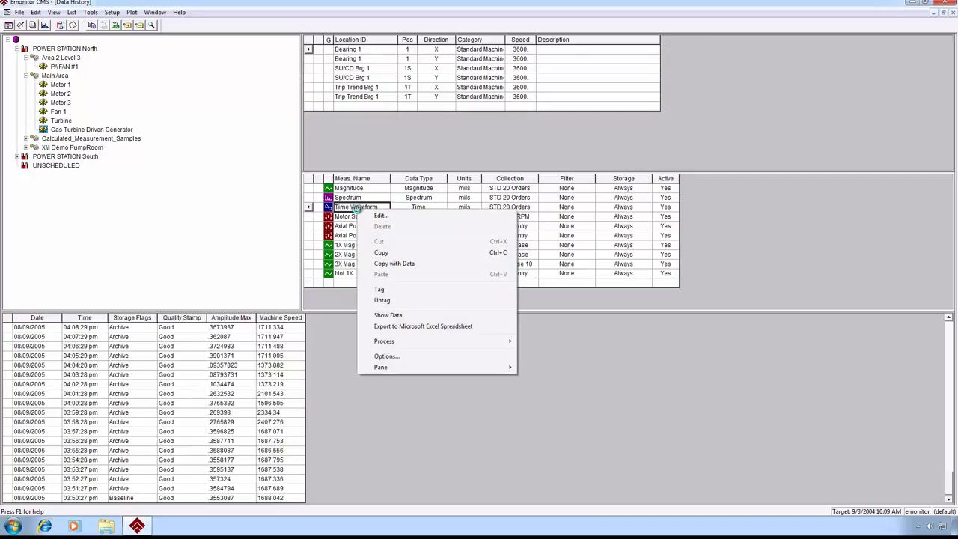
left_click(399, 316)
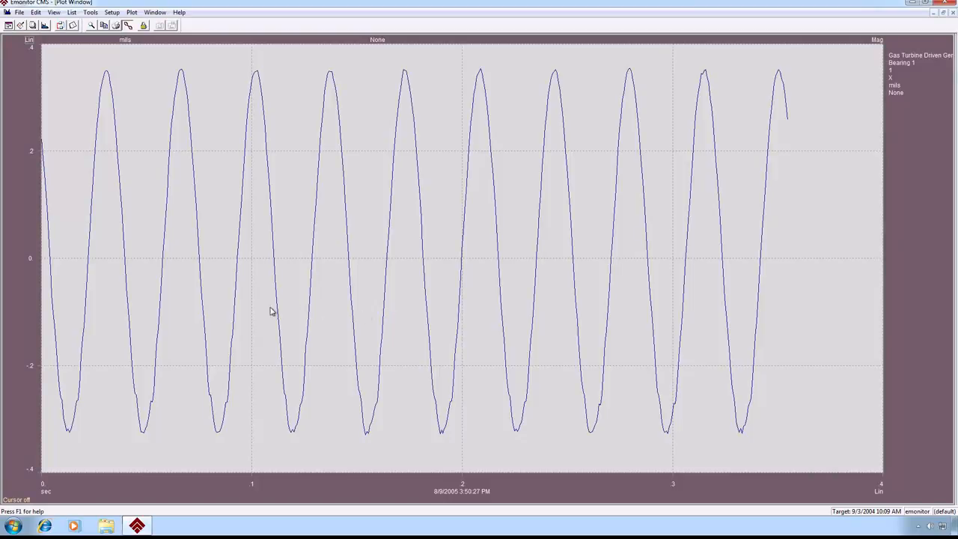
- Zoom in on the first few waveform cycles, autoscale the plot, and place the cursor at about 0.0555 sec
left_click_drag(77, 59, 194, 197)
left_click_drag(231, 273, 298, 404)
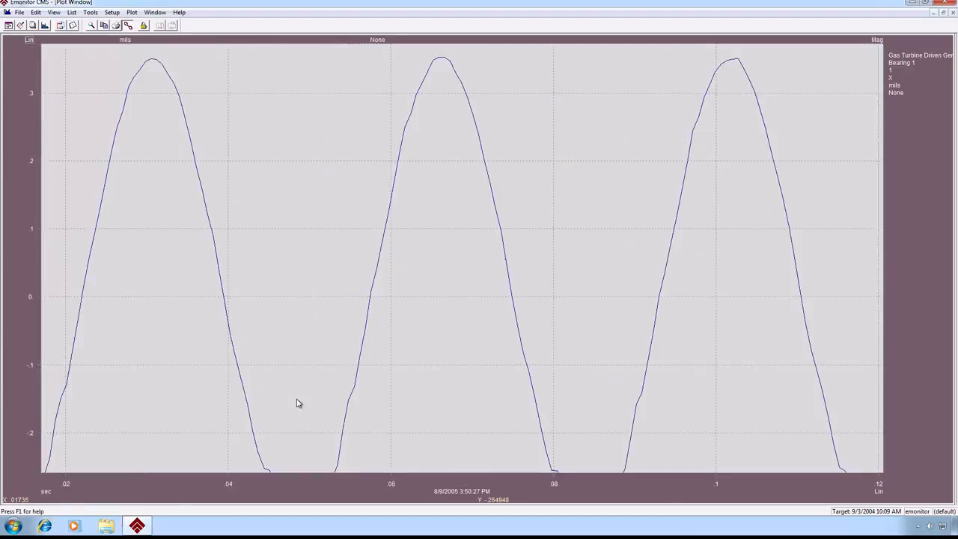
double_click(30, 483)
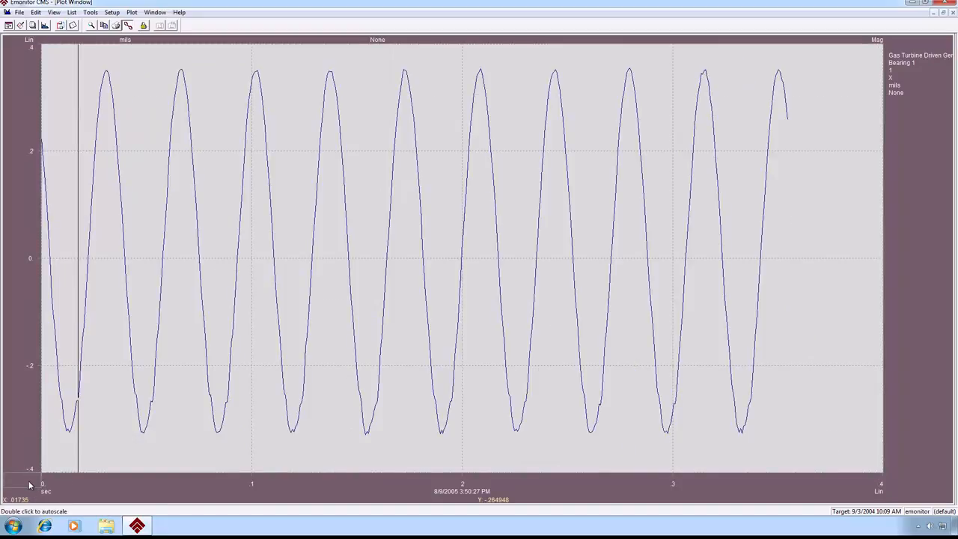
left_click(159, 358)
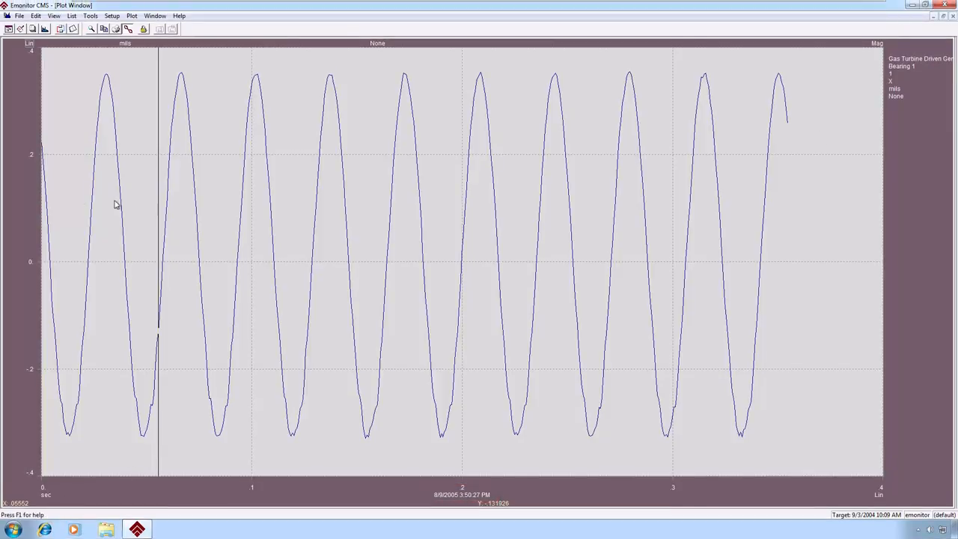
- Review the waveform's plot options for the Y axis, data overlay and locking, X axis, cursor, alarms and styles without changing them
double_click(22, 190)
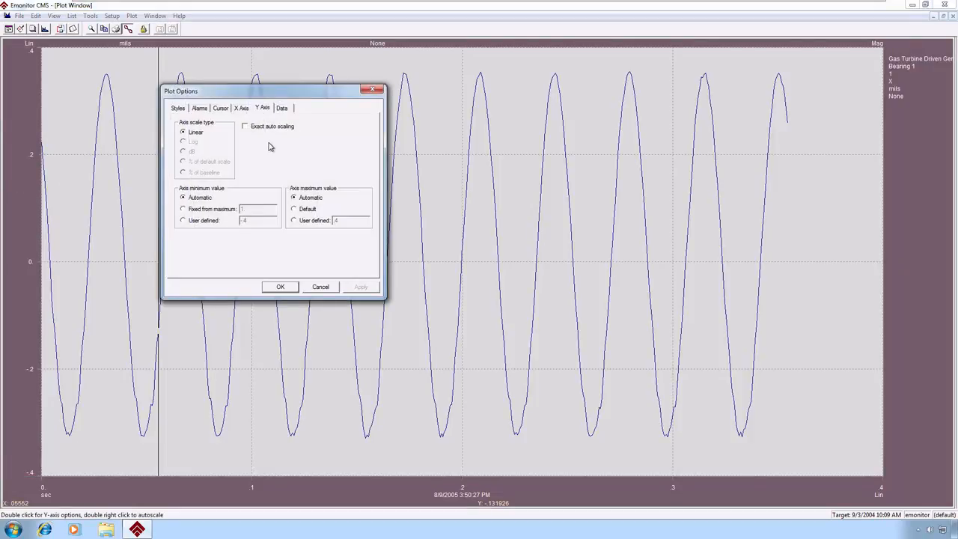
left_click(283, 108)
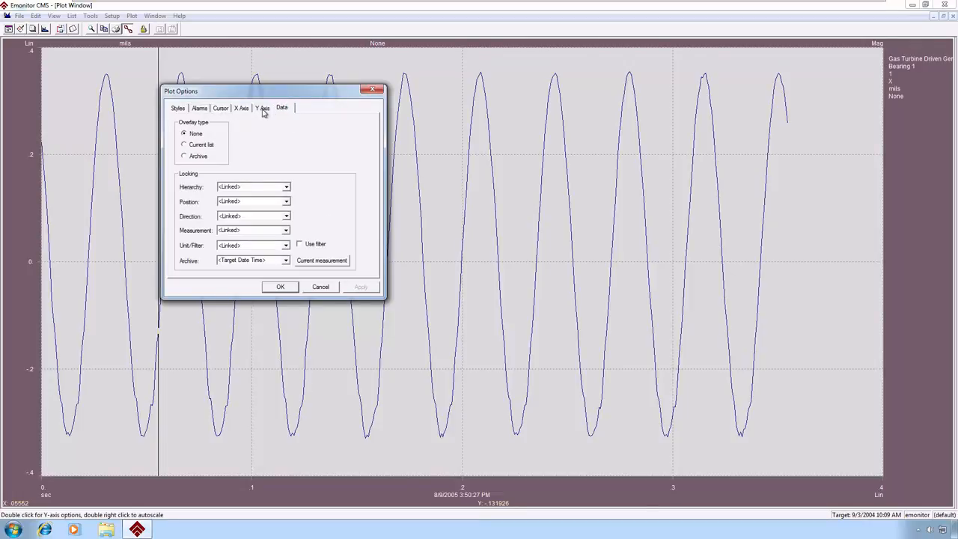
left_click(264, 110)
left_click(244, 109)
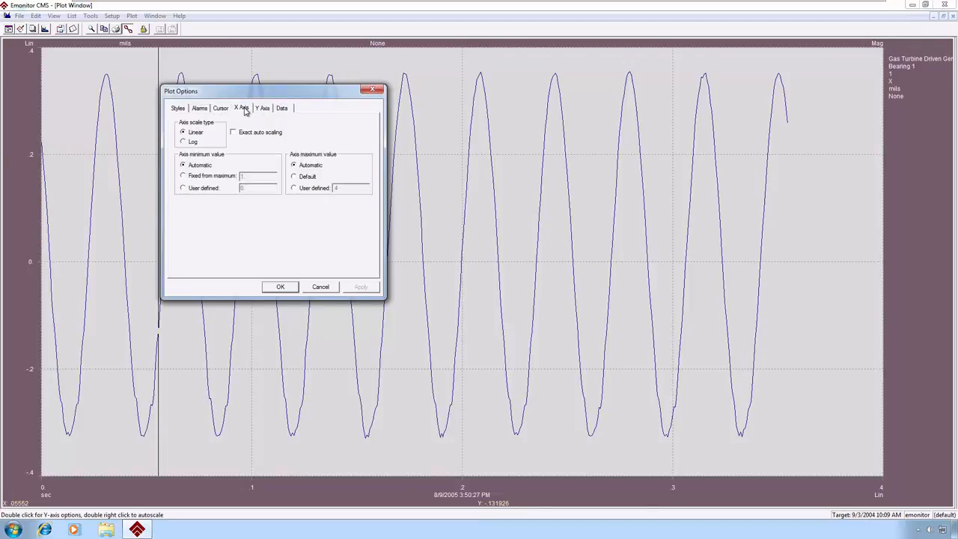
left_click(213, 110)
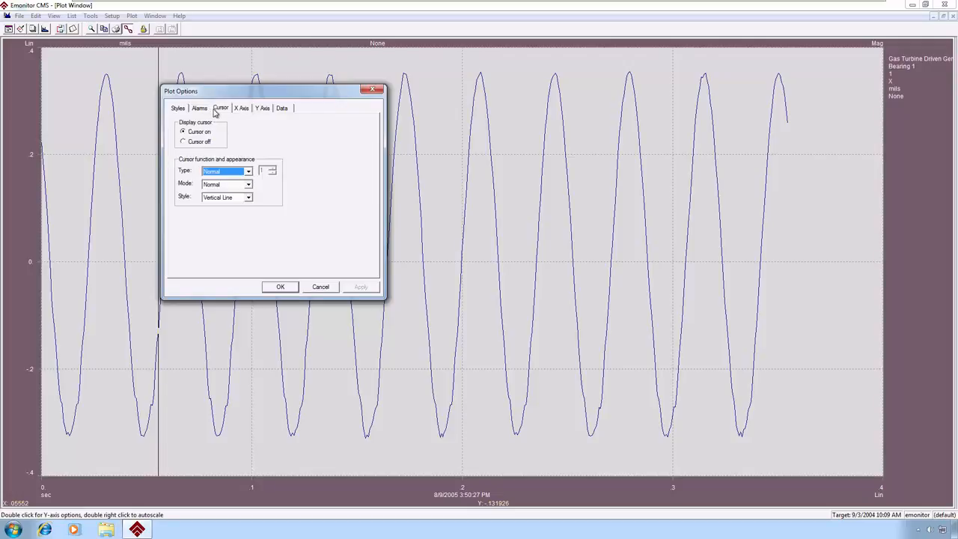
left_click(198, 111)
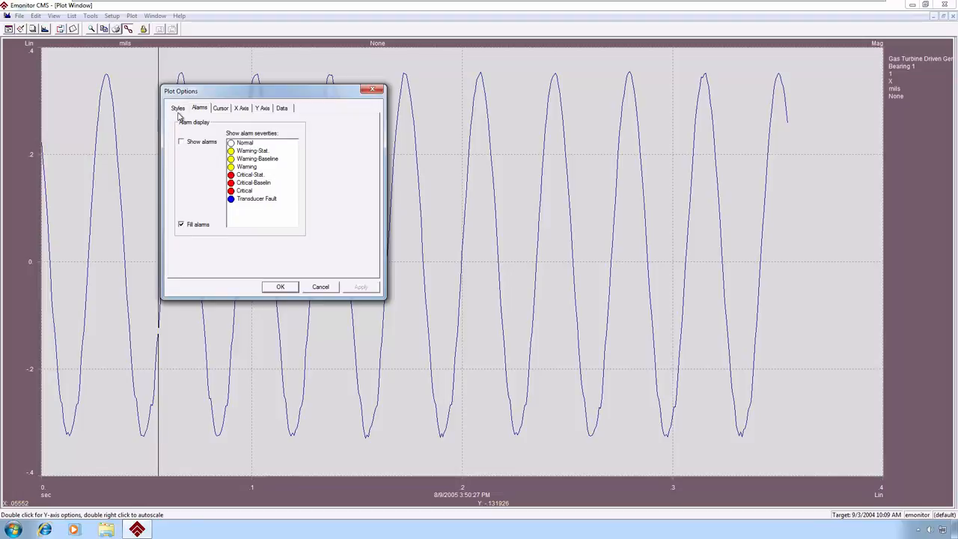
left_click(178, 109)
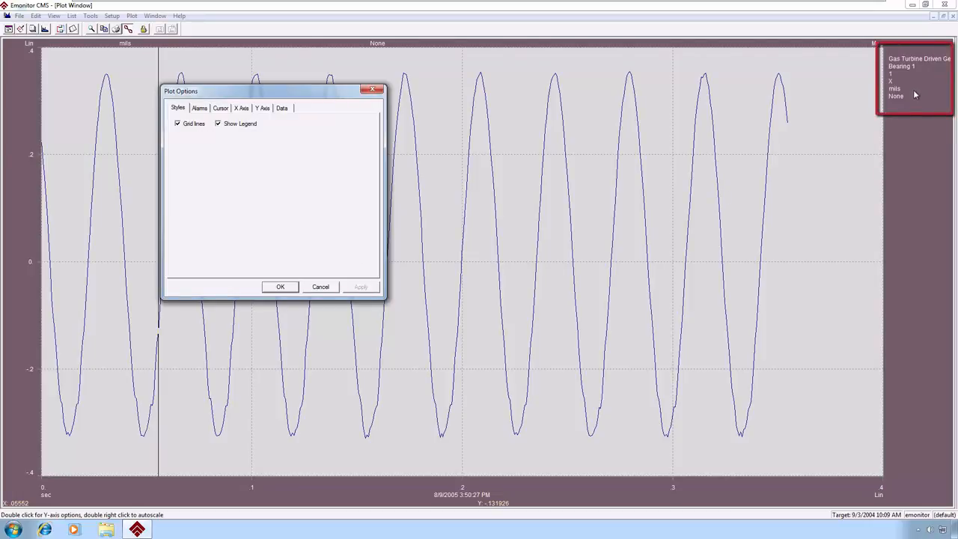
left_click(282, 290)
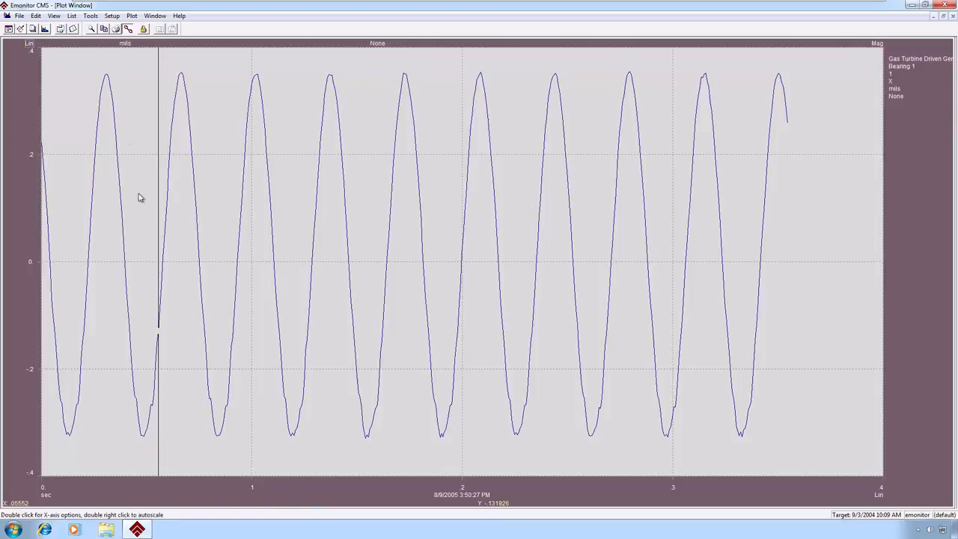
- Look through the plot elements whose colors can be customized for the waveform plot, keeping the current colors
left_click(129, 17)
left_click(150, 68)
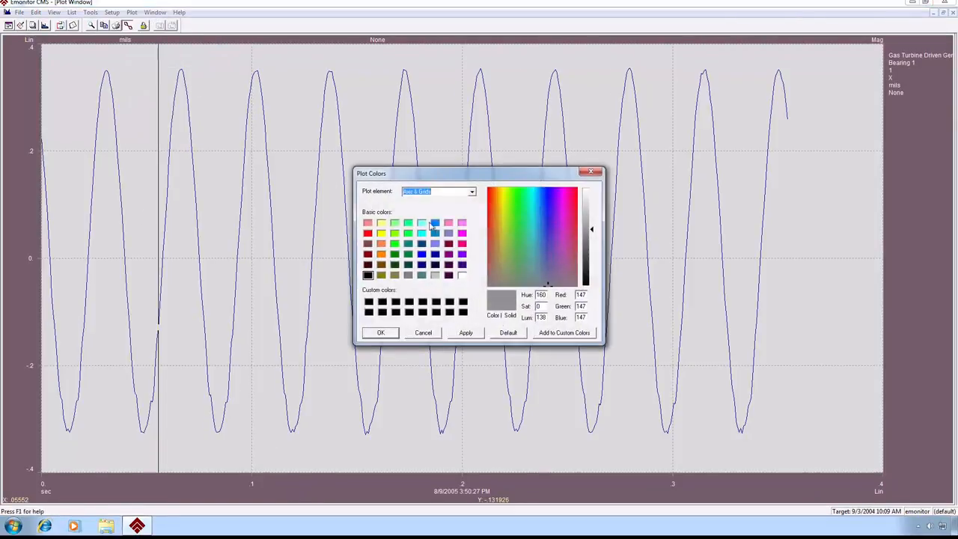
left_click(473, 193)
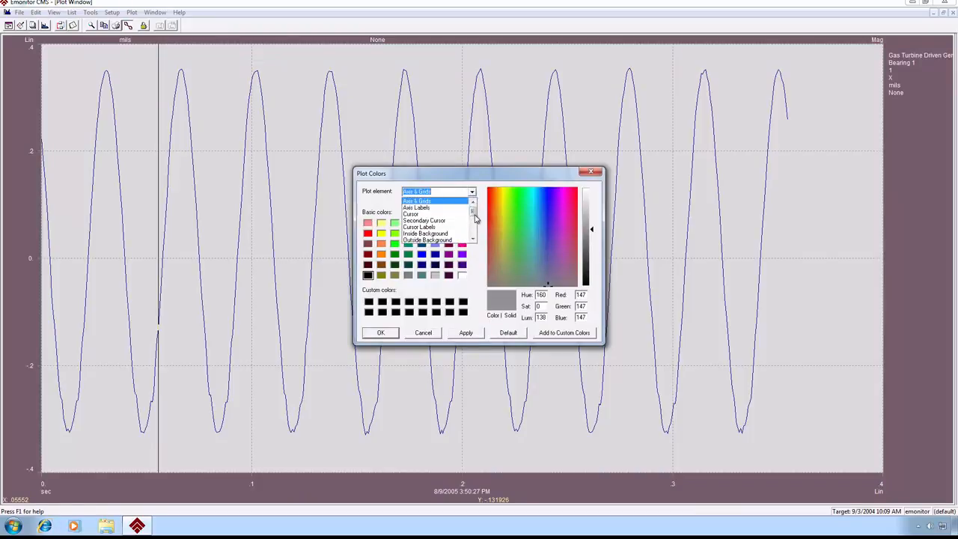
mouse_move(474, 213)
left_mouse_down()
mouse_move(473, 239)
mouse_move(476, 205)
left_mouse_up()
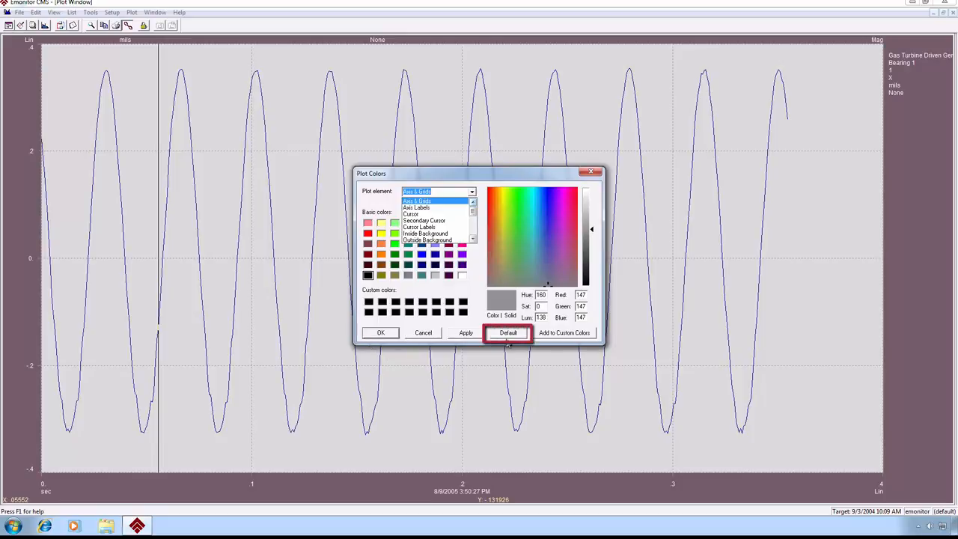
left_click(382, 334)
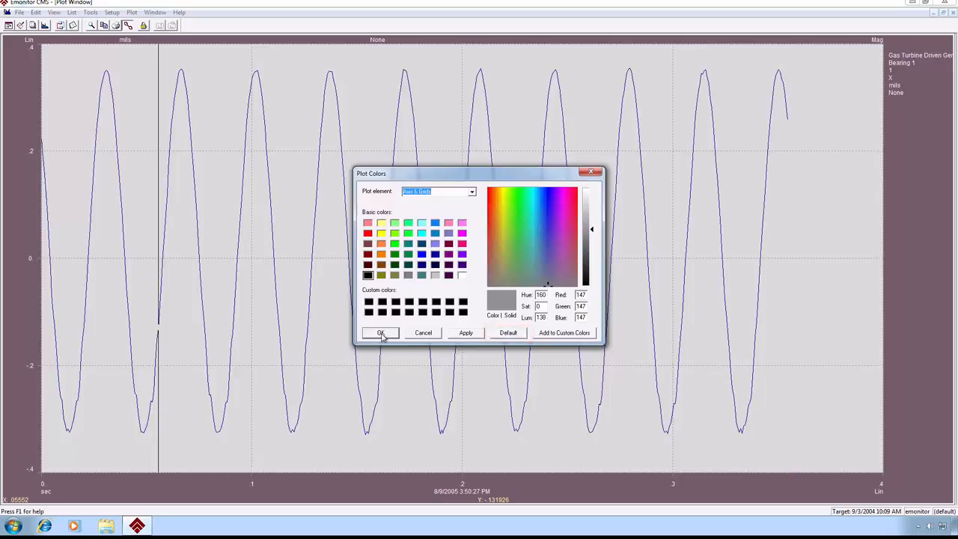
left_click(381, 335)
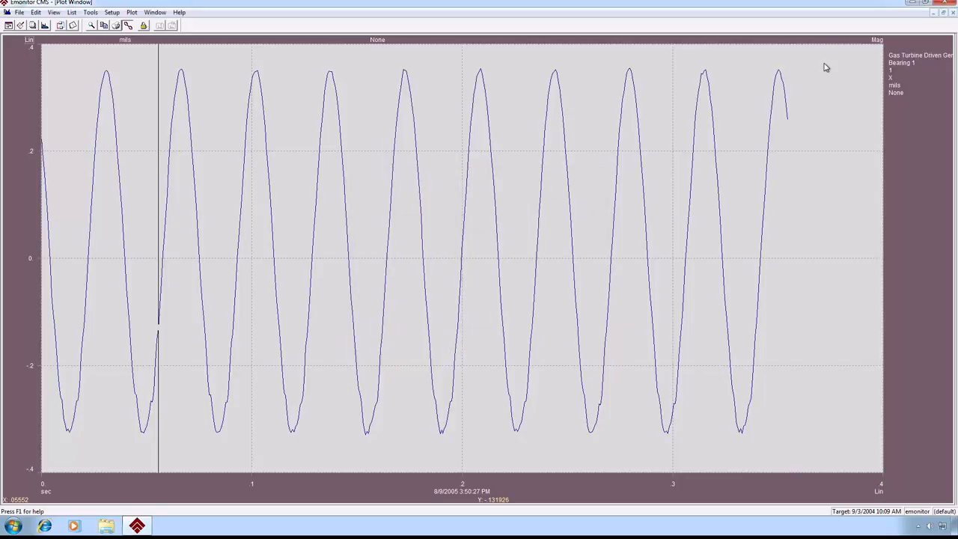